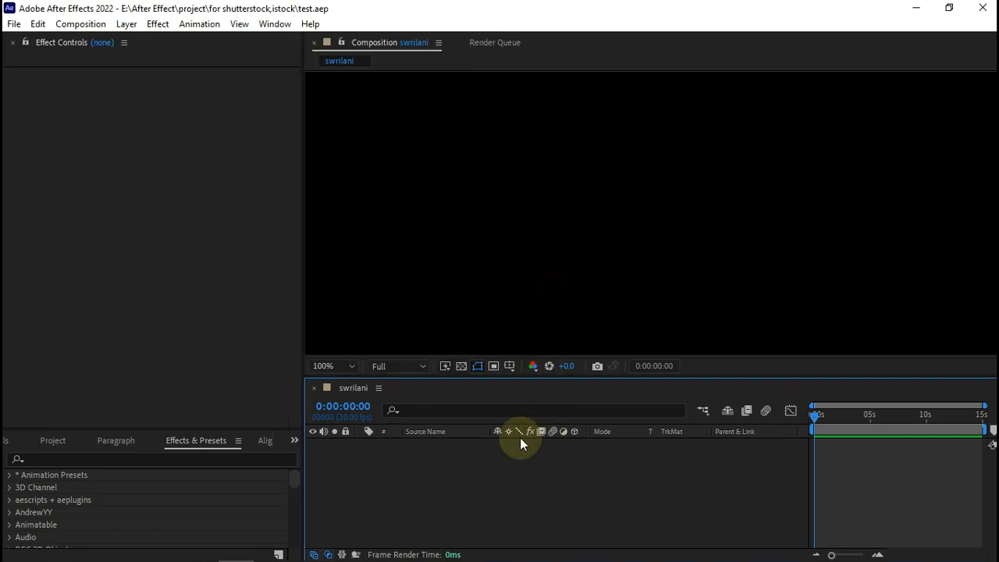
Step: Create a new black solid layer named "form" at the 1920 × 1080 composition size
mouse_move(593, 288)
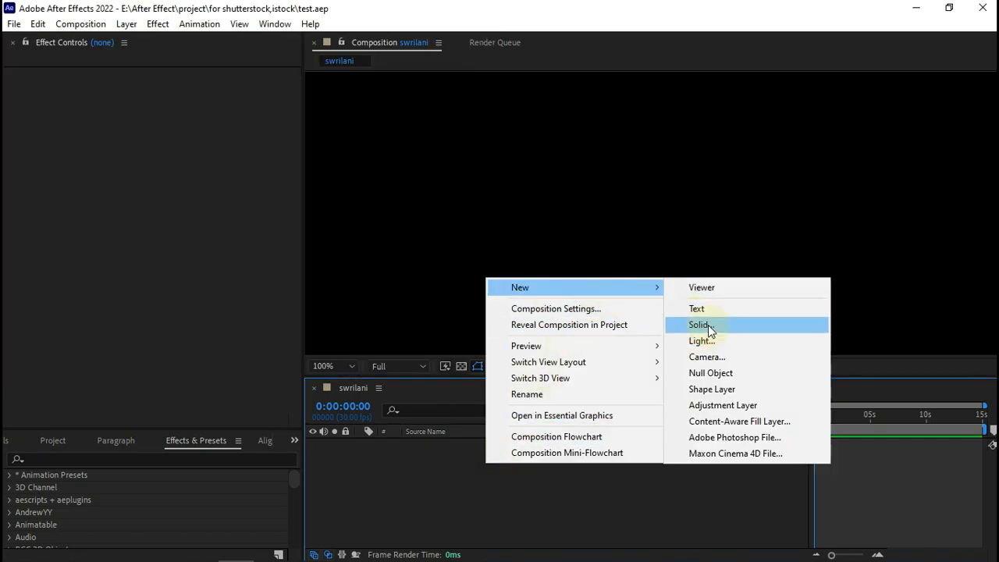
click(707, 325)
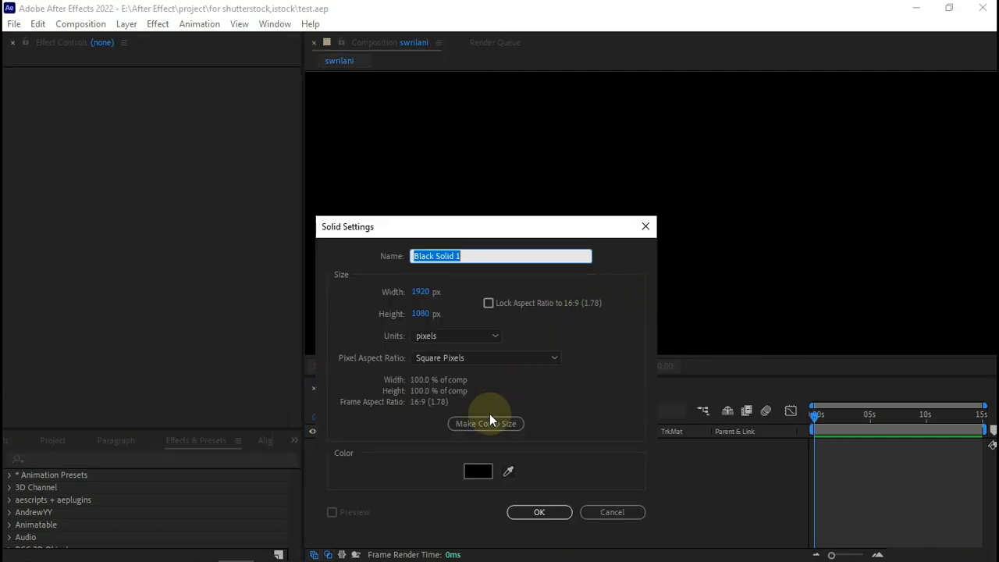
text(form)
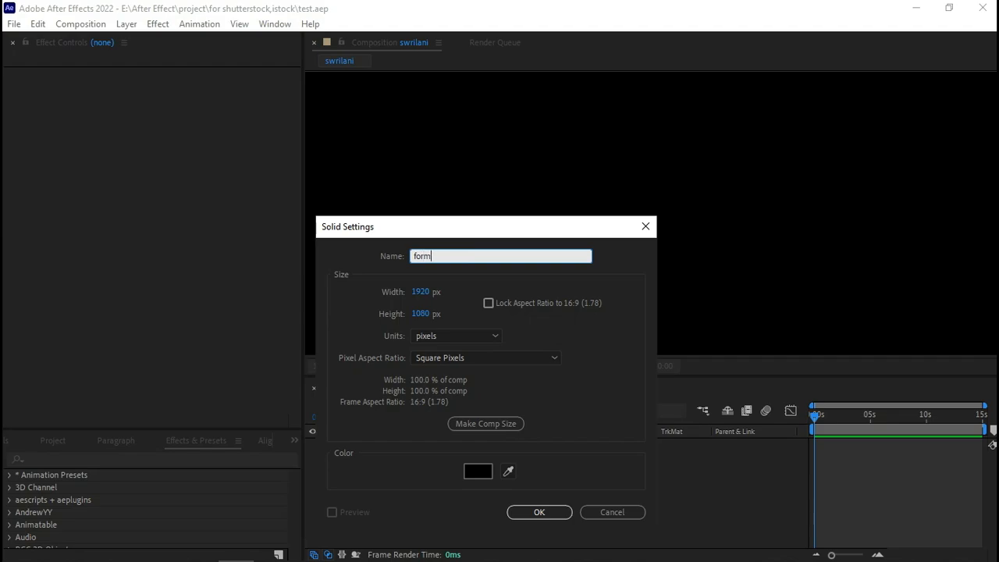
key(Return)
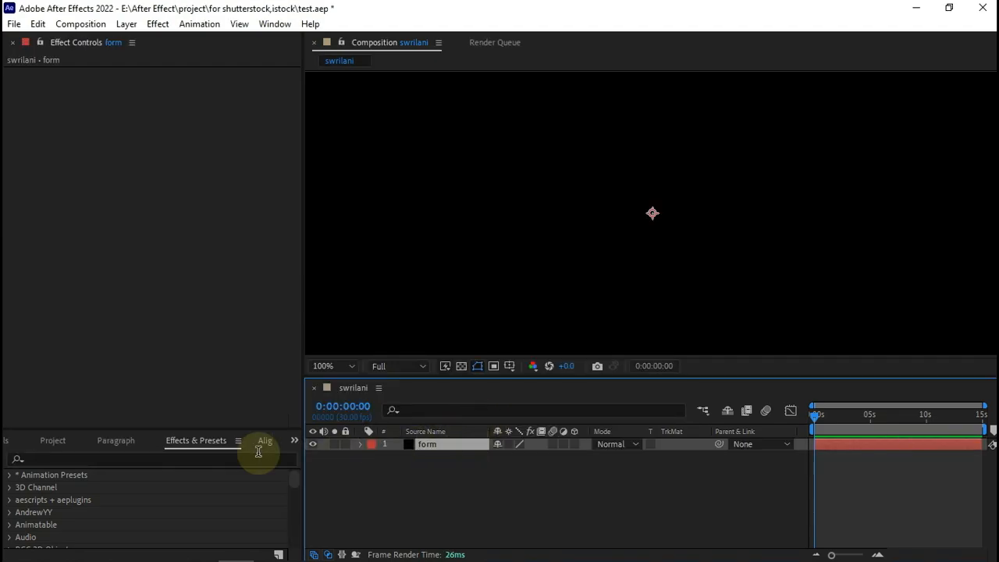
Step: Search the effects and presets for "form"
click(115, 459)
text(form)
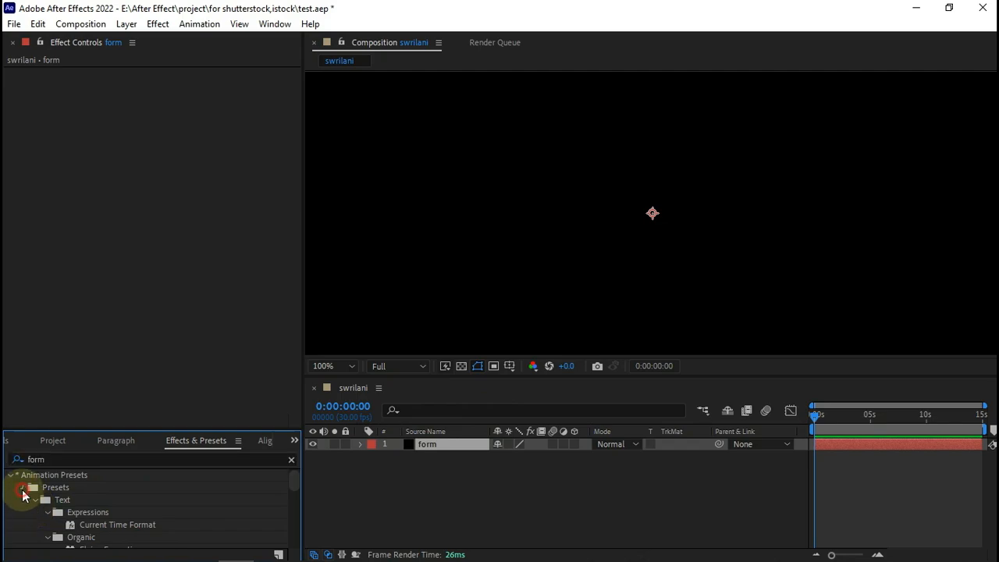
click(23, 487)
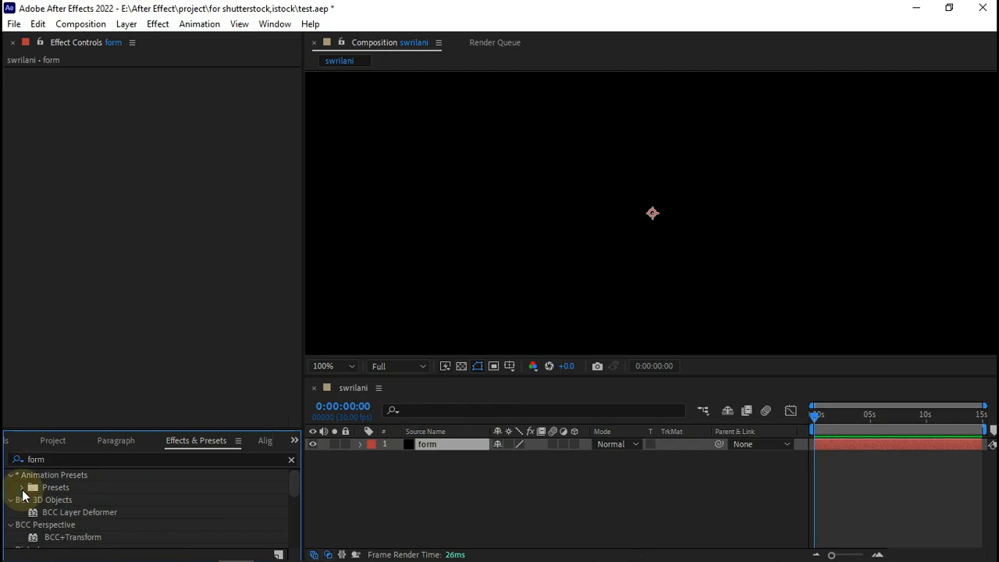
click(160, 25)
click(622, 493)
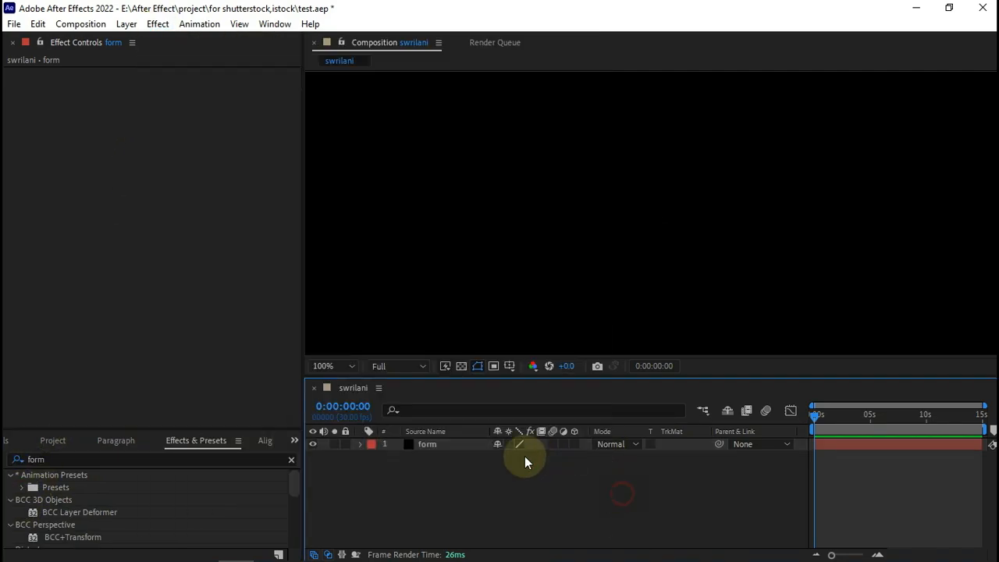
Step: Apply the RG Trapcode Form effect to the form layer
click(418, 448)
click(157, 25)
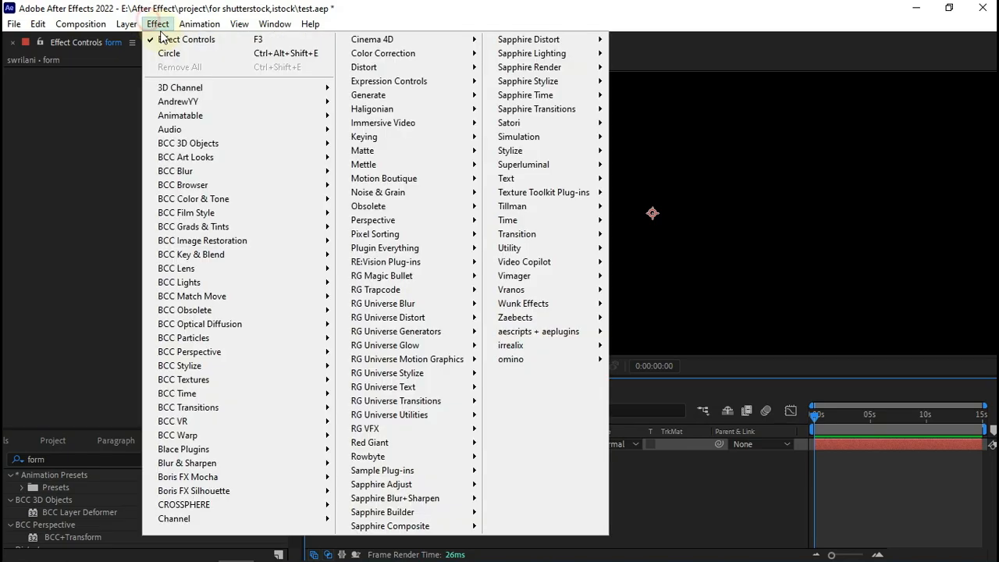
click(451, 291)
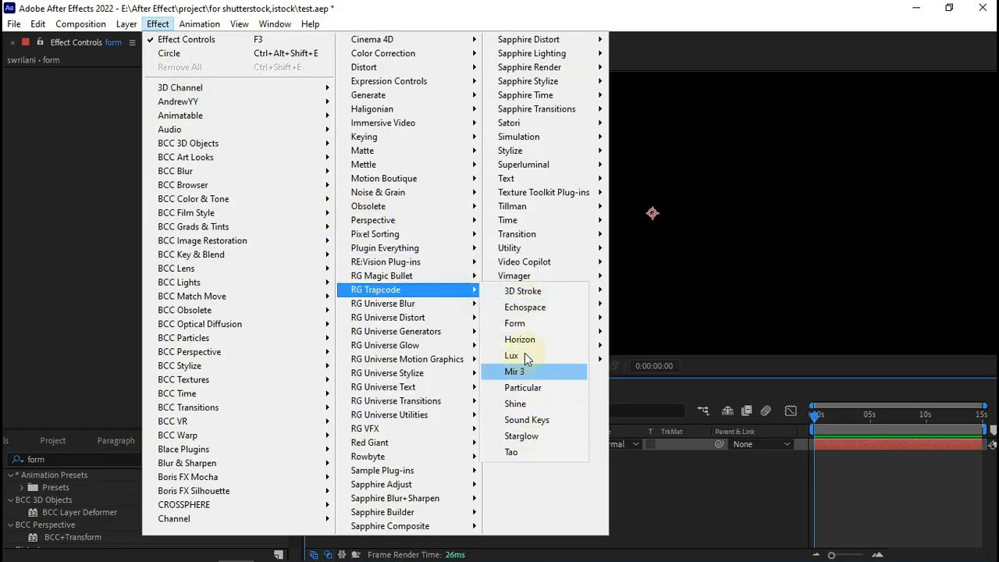
click(514, 323)
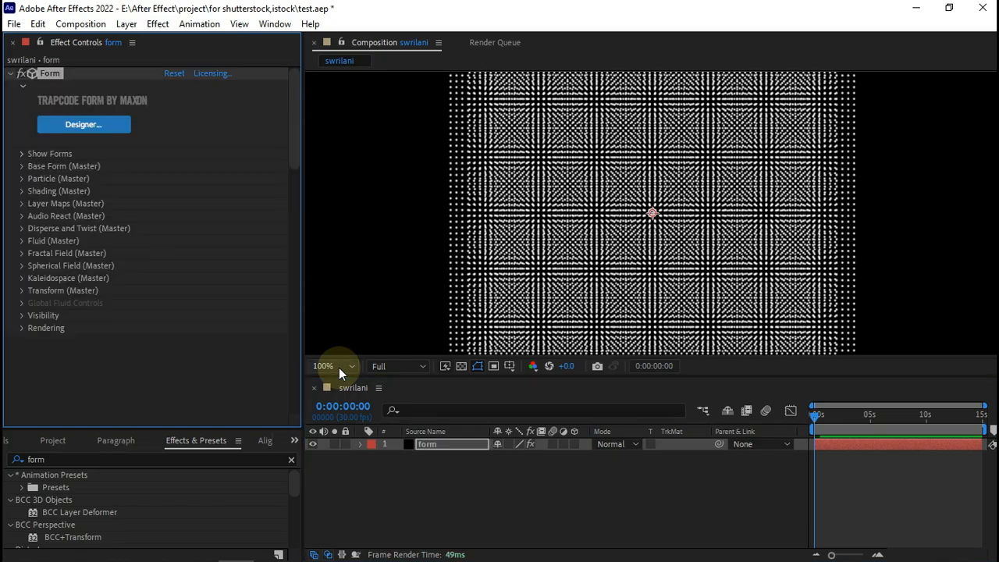
Step: Set the composition view magnification to Fit and enlarge the preview area above the timeline
click(339, 367)
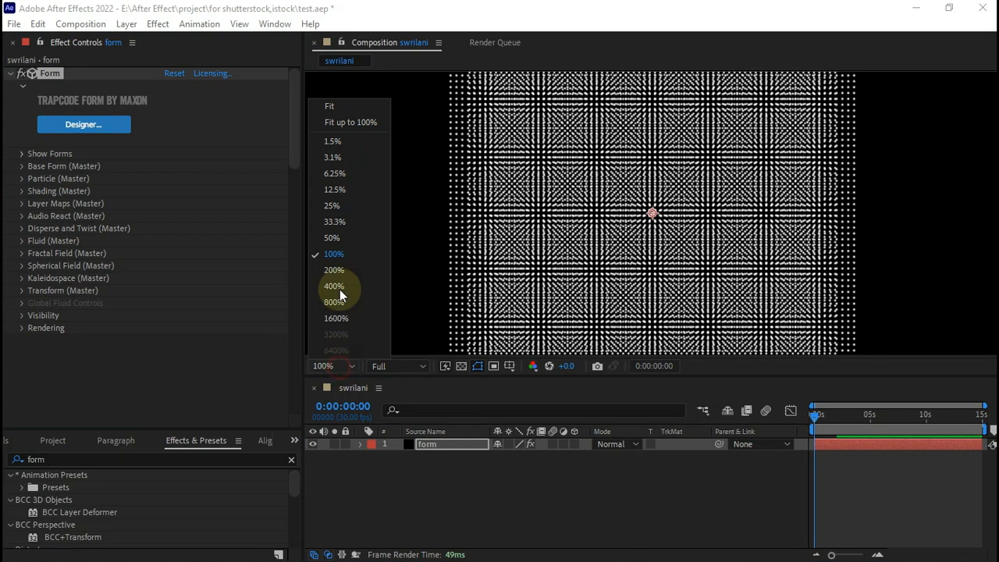
click(329, 105)
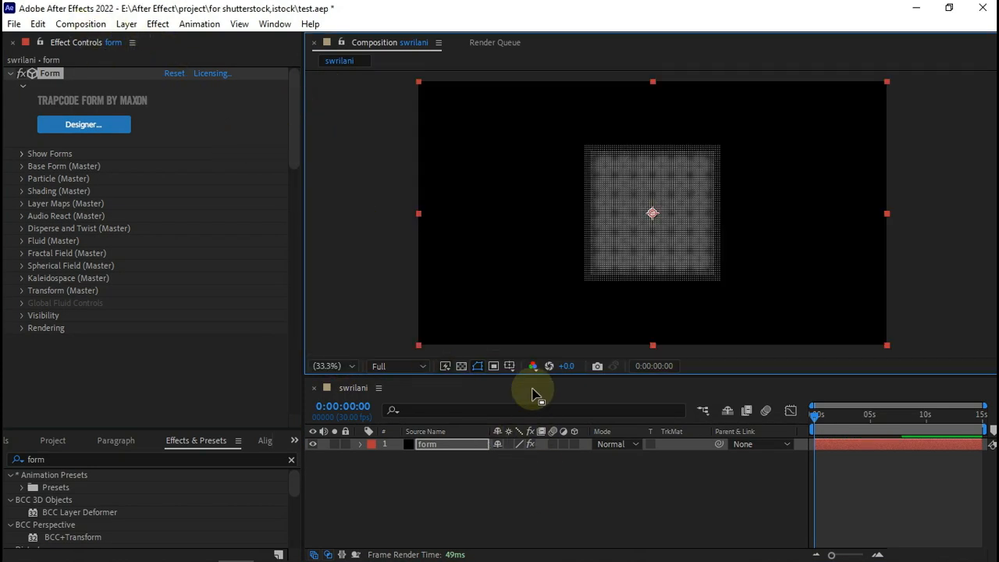
drag(540, 378, 521, 431)
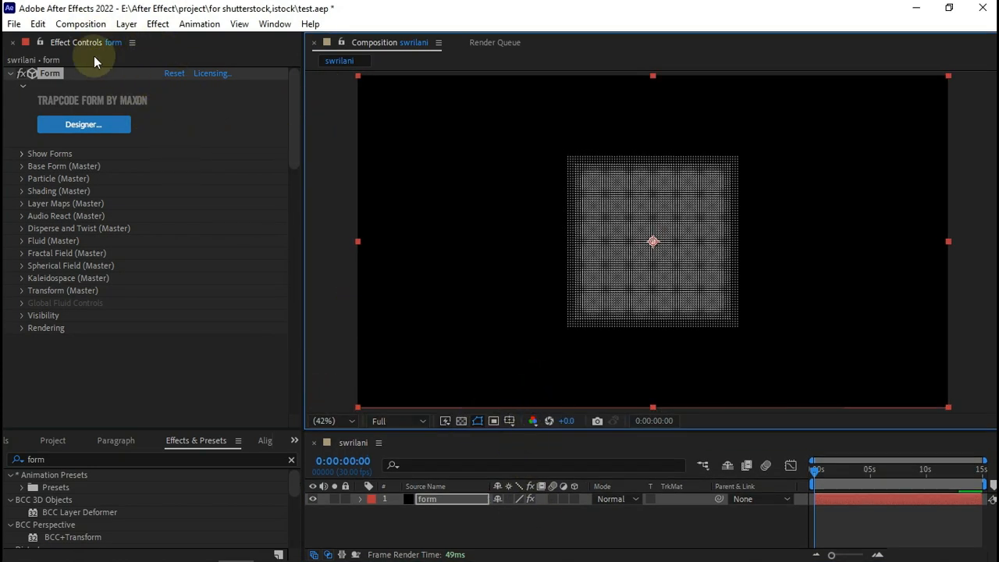
Step: Purge all memory and reselect the form layer
click(37, 23)
mouse_move(213, 334)
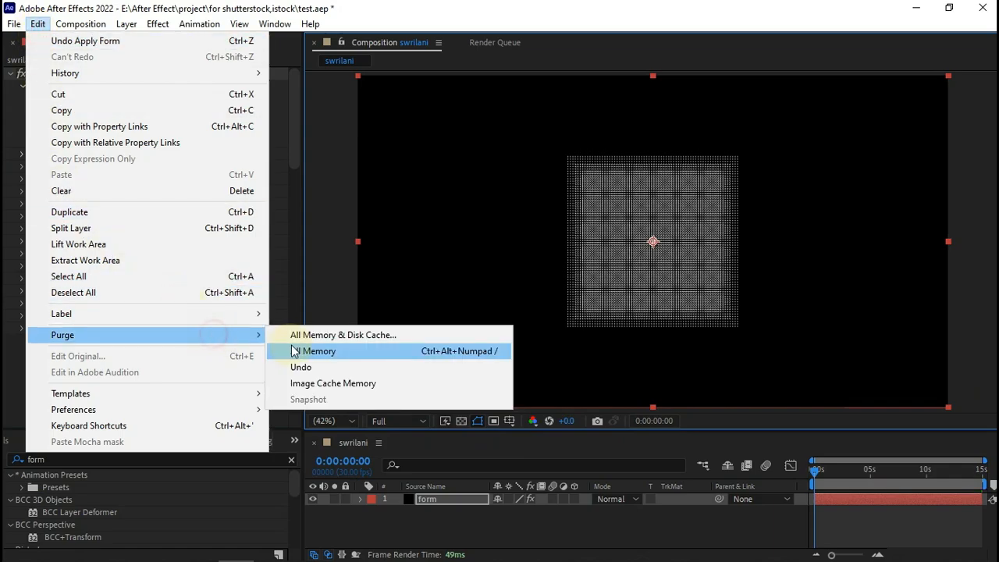
click(291, 349)
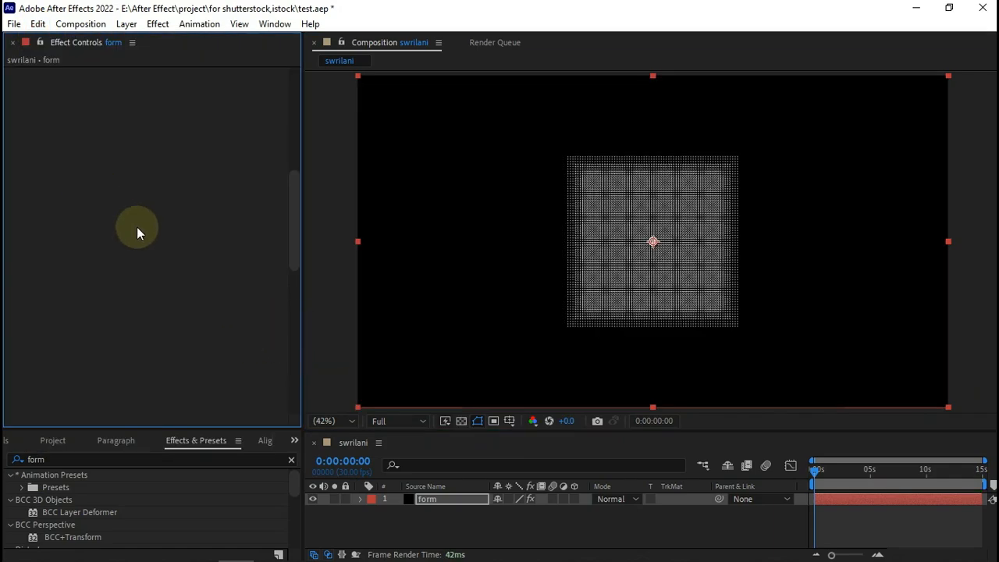
click(423, 497)
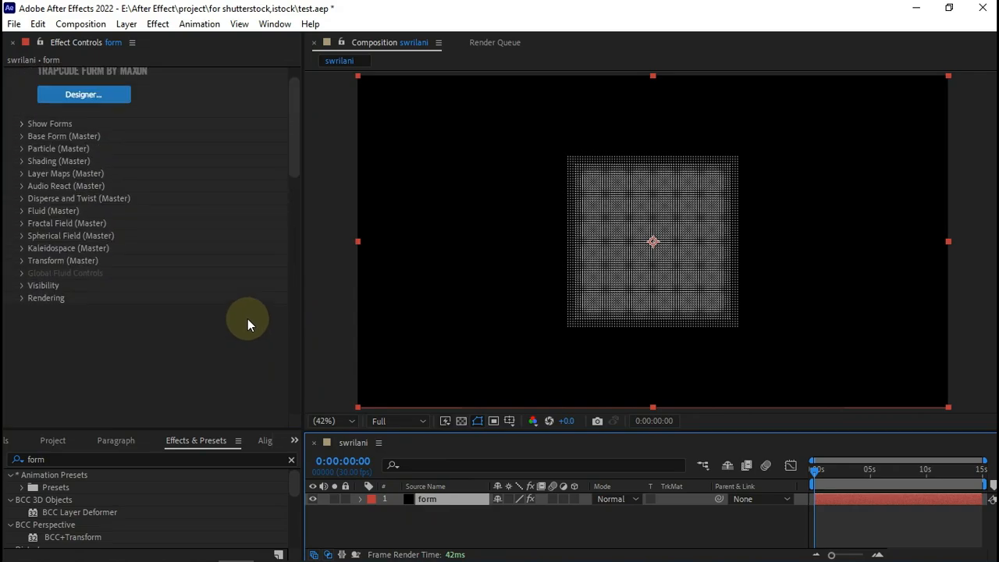
Step: Purge all memory and the disk cache, clearing the disk cache for all versions
click(38, 23)
mouse_move(200, 334)
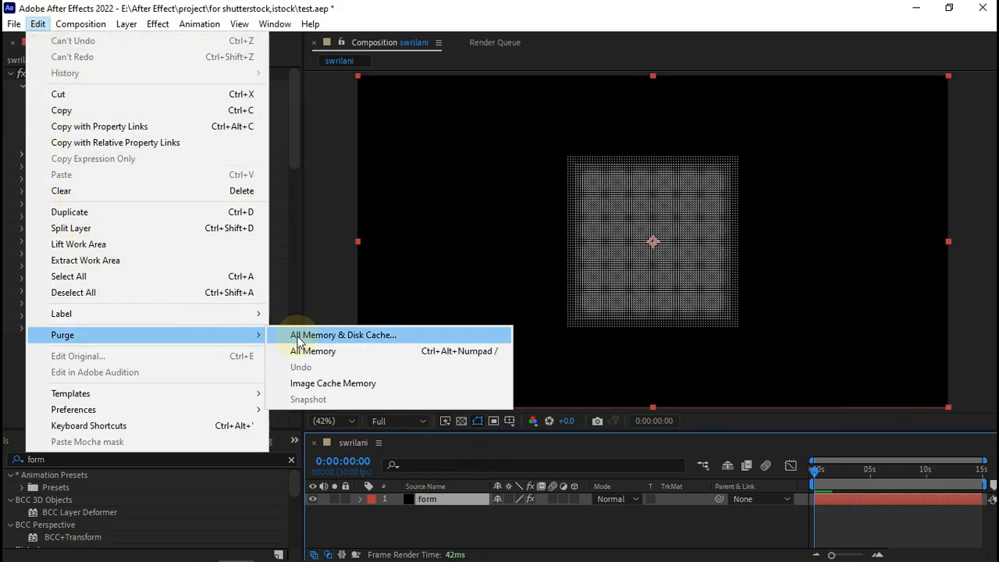
click(297, 335)
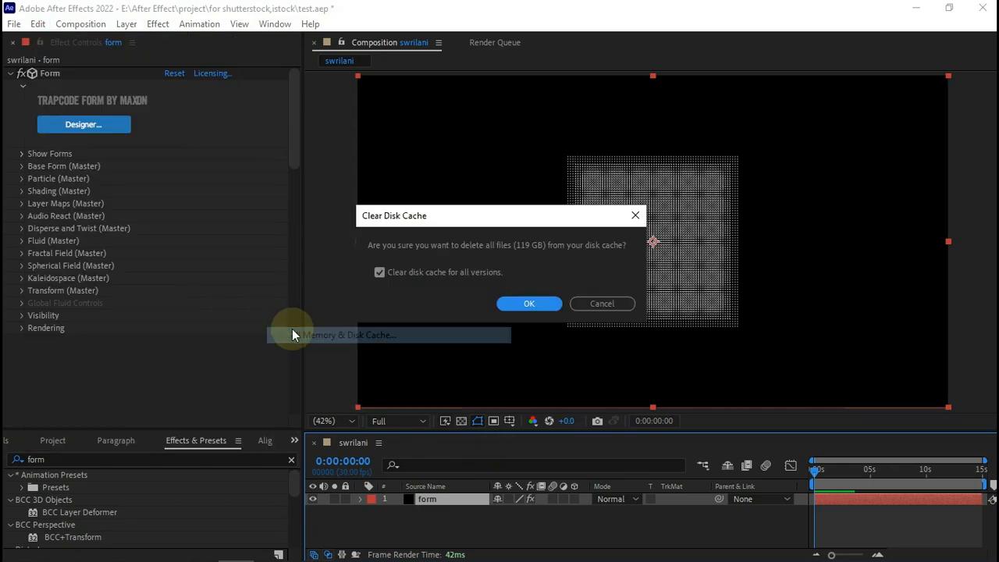
click(512, 305)
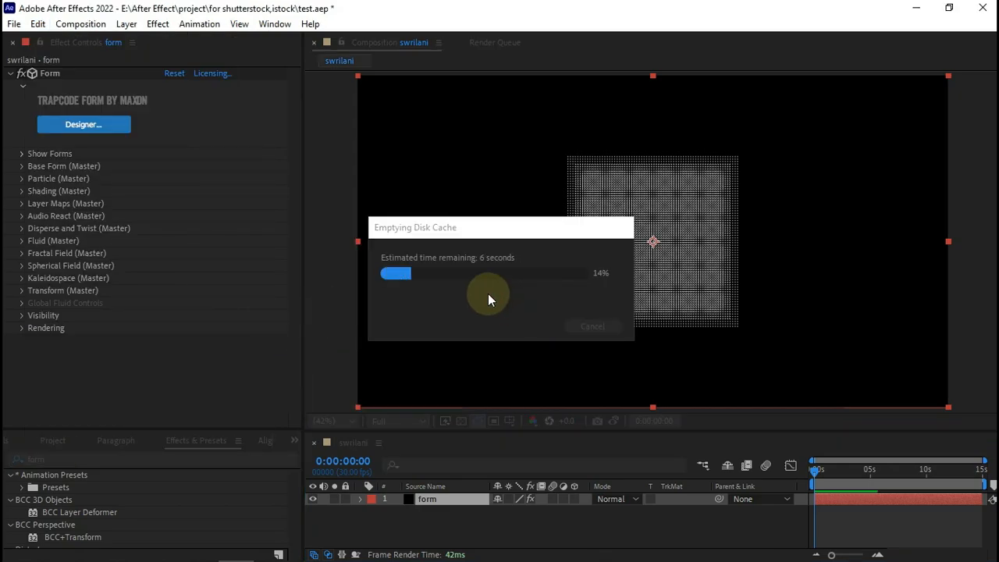
Step: Move the current time to about 0:00:01:23, deselect the form layer and save the project
click(833, 471)
click(438, 521)
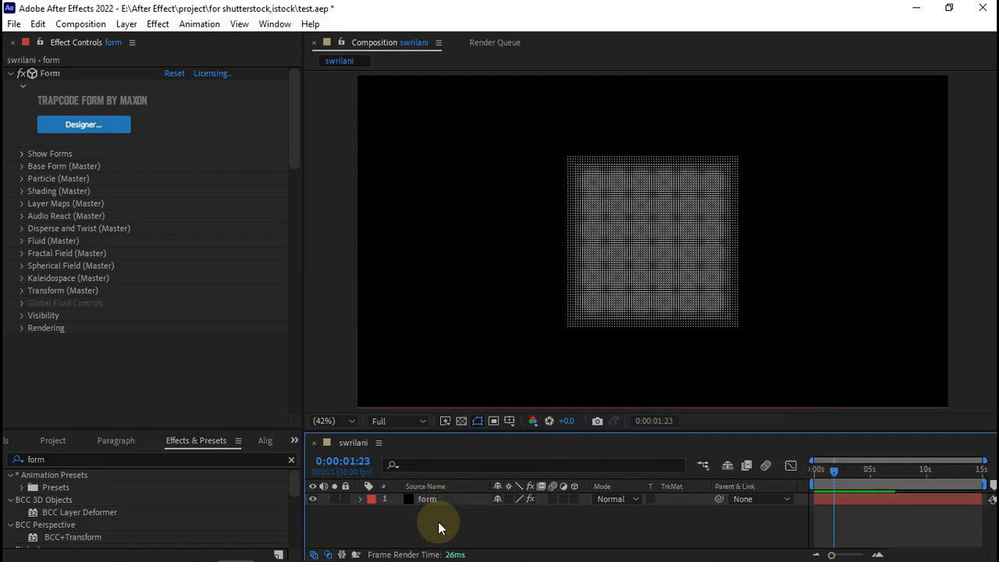
key(ctrl+s)
Step: In the Form effect's Base Form settings, set Size to XYZ Individual
click(427, 499)
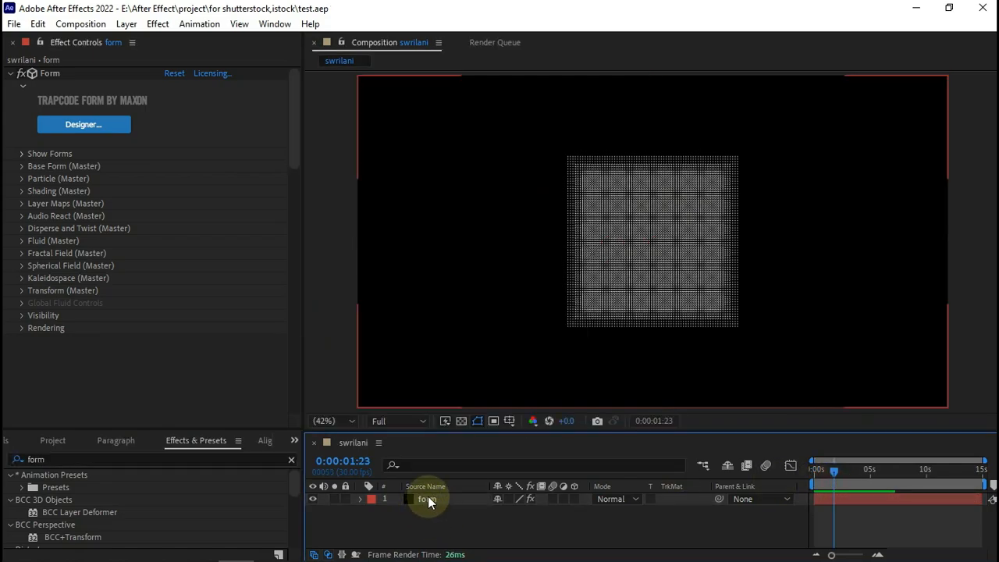
click(27, 164)
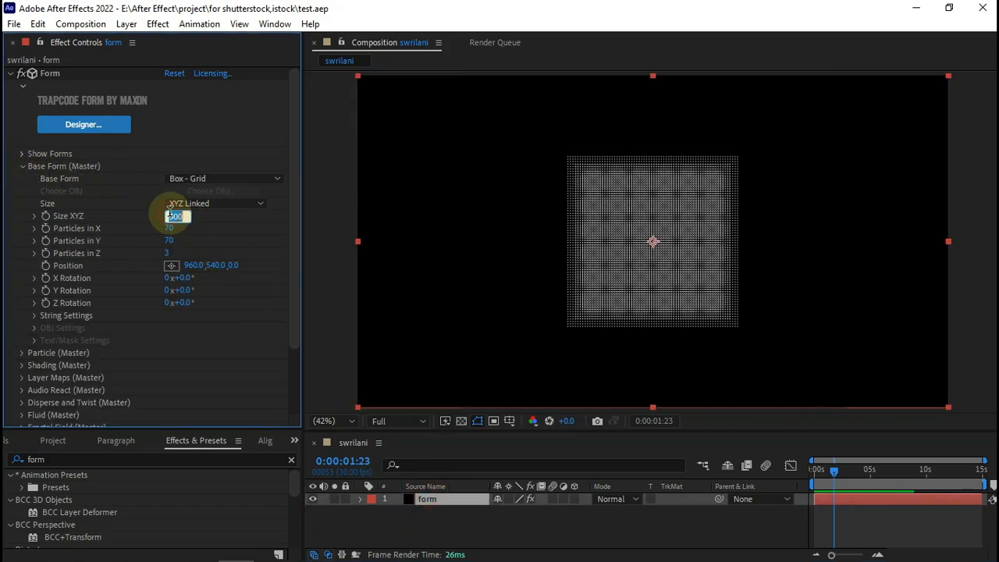
click(211, 204)
click(208, 236)
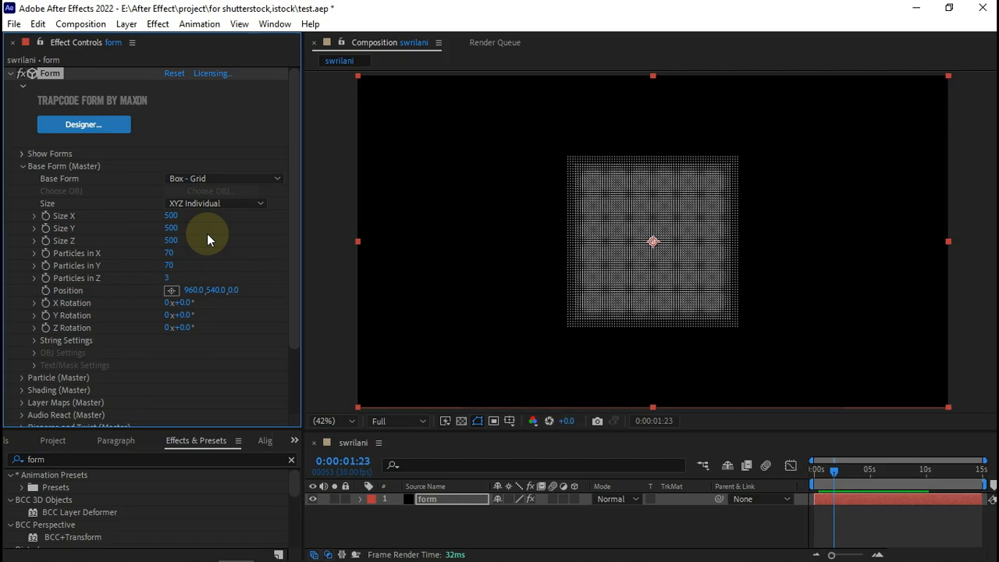
Step: Set the base form's Size X to 5000, Size Y to 10000 and Size Z to 0
click(166, 215)
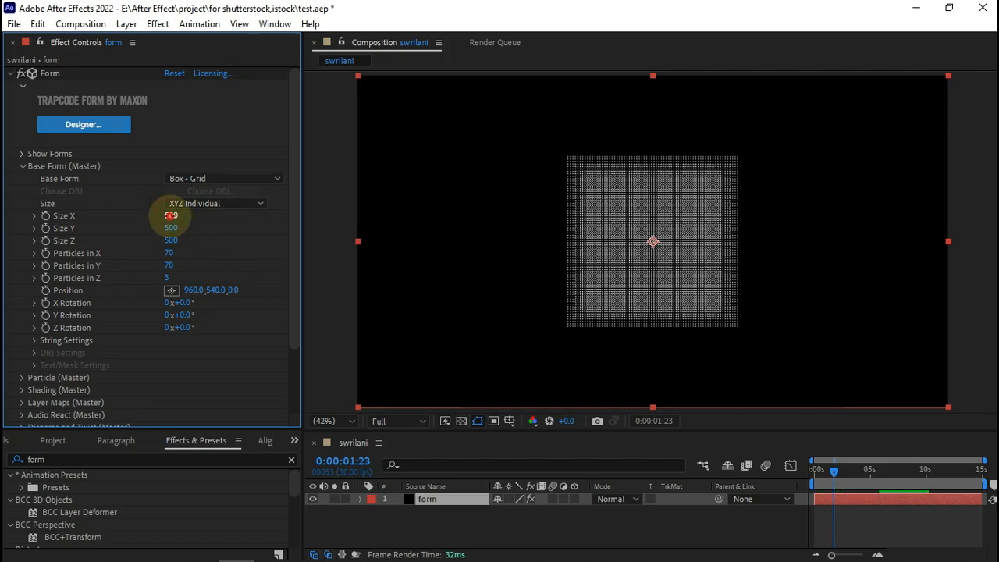
text(5000)
key(Tab)
text(10000)
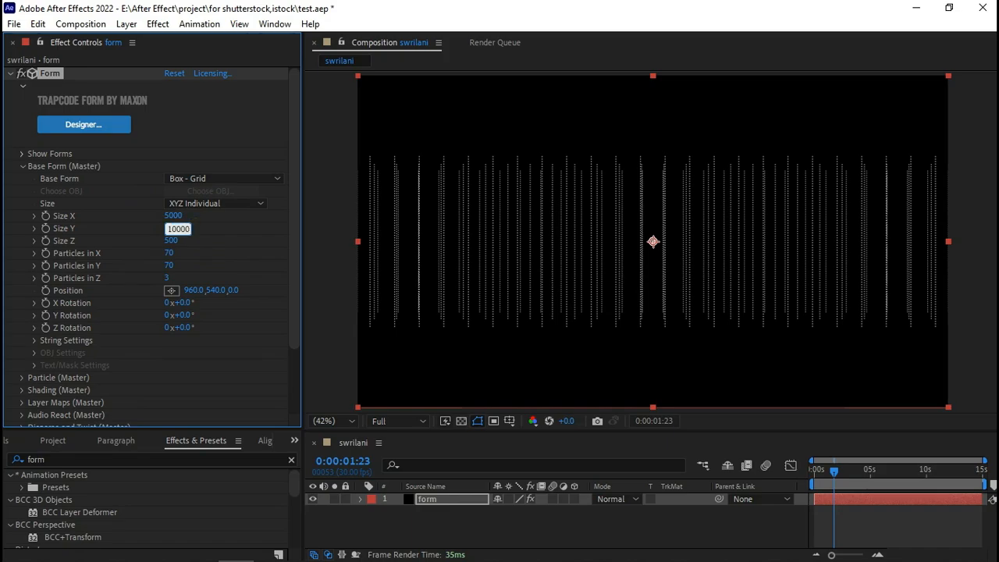
key(Tab)
text(0)
key(Return)
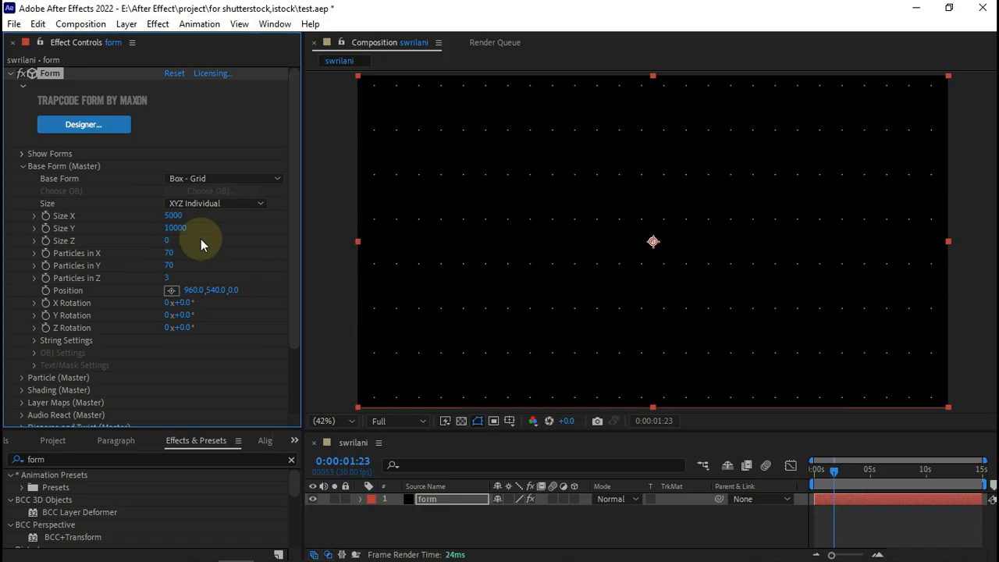
Step: Set Particles in X to 50 and change the base form type to Box - Strings
click(169, 252)
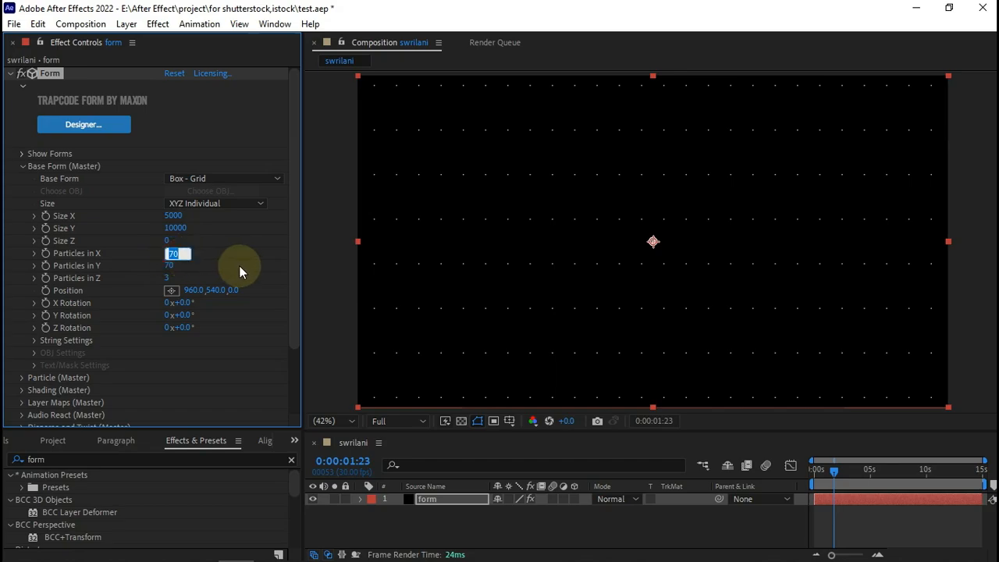
text(50)
key(Tab)
text(2)
key(Escape)
click(226, 178)
click(234, 212)
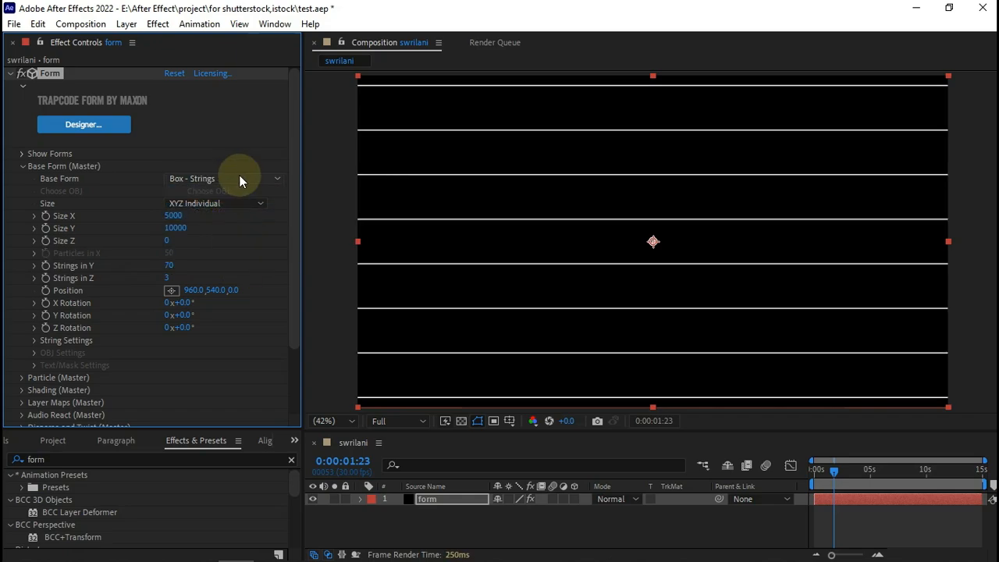
Step: Set the base form's Strings in Y to 50 and Strings in Z to 2
click(168, 267)
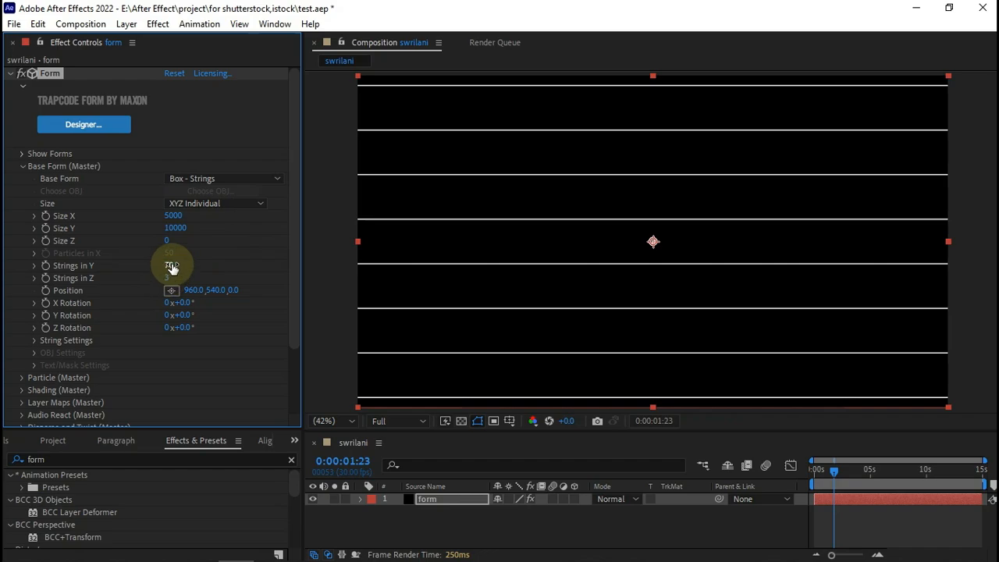
text(50)
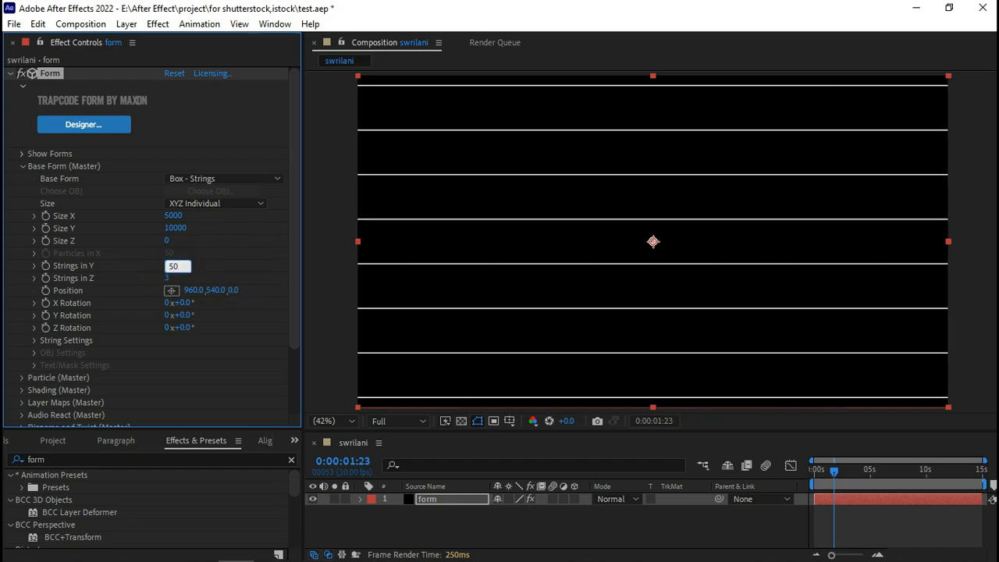
key(Tab)
text(2)
key(Return)
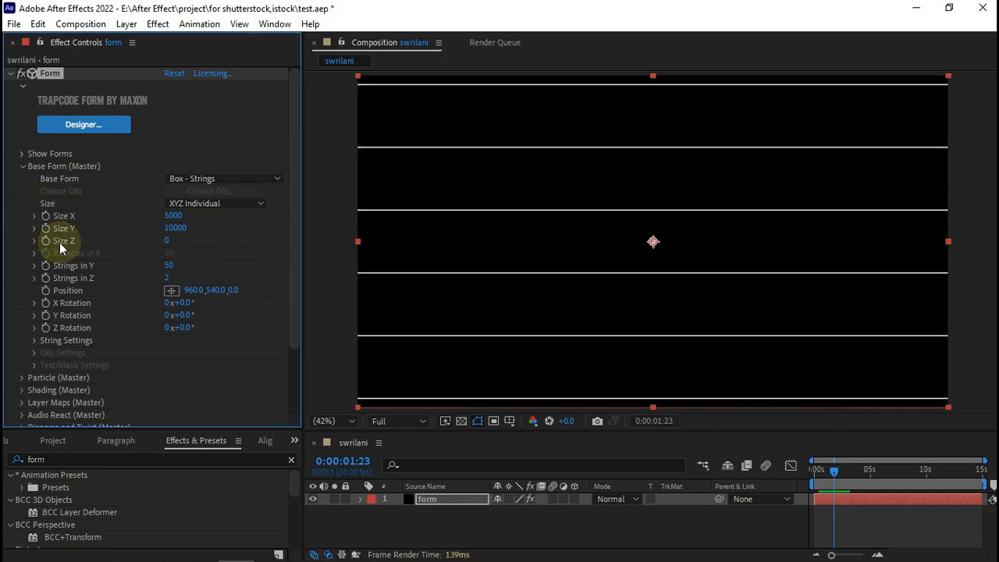
Step: In the Form effect's Particle settings, set the Blend Mode to Add
scroll(59, 242, down, 2)
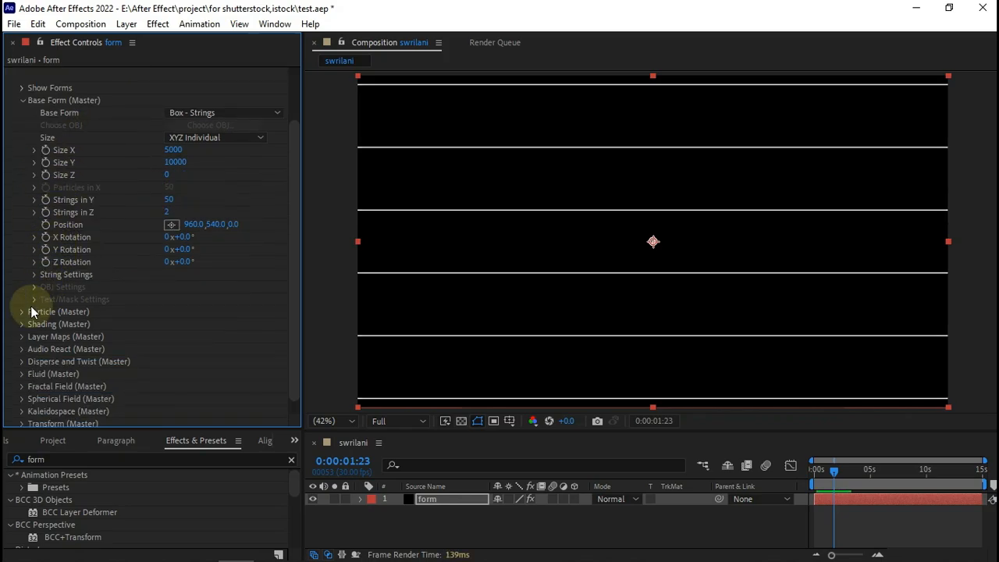
click(31, 312)
scroll(36, 313, down, 5)
scroll(141, 289, down, 2)
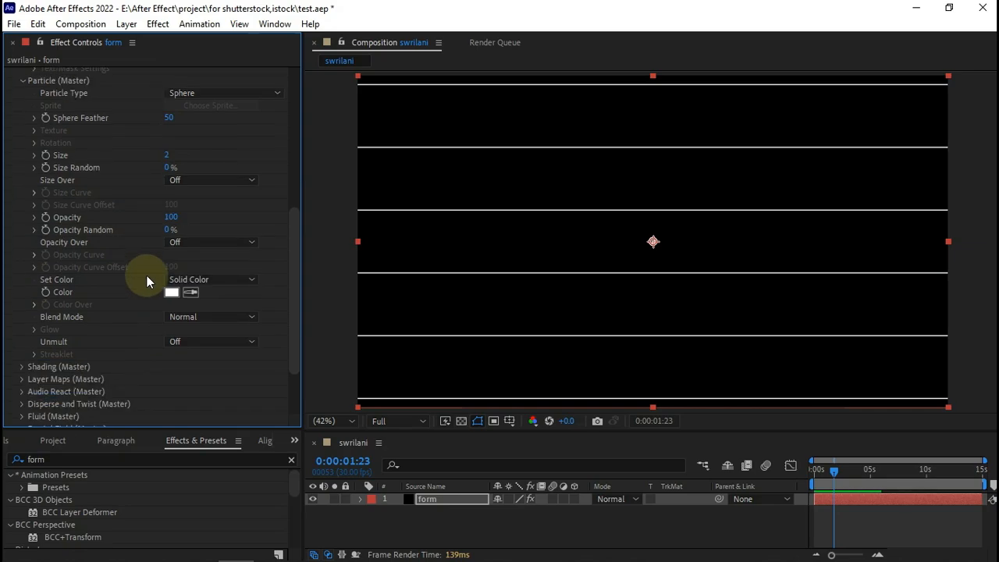
click(173, 320)
click(176, 348)
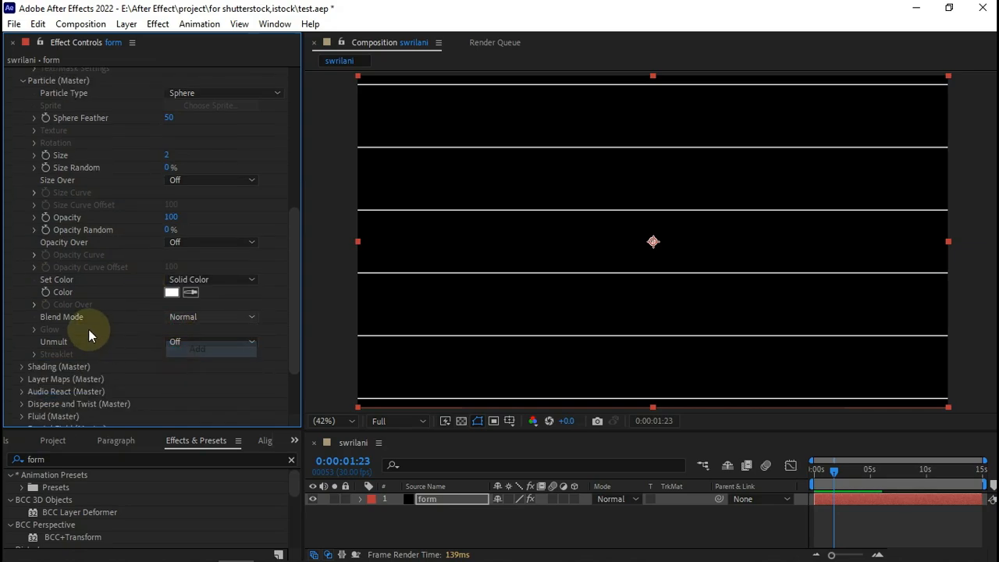
scroll(117, 293, up, 2)
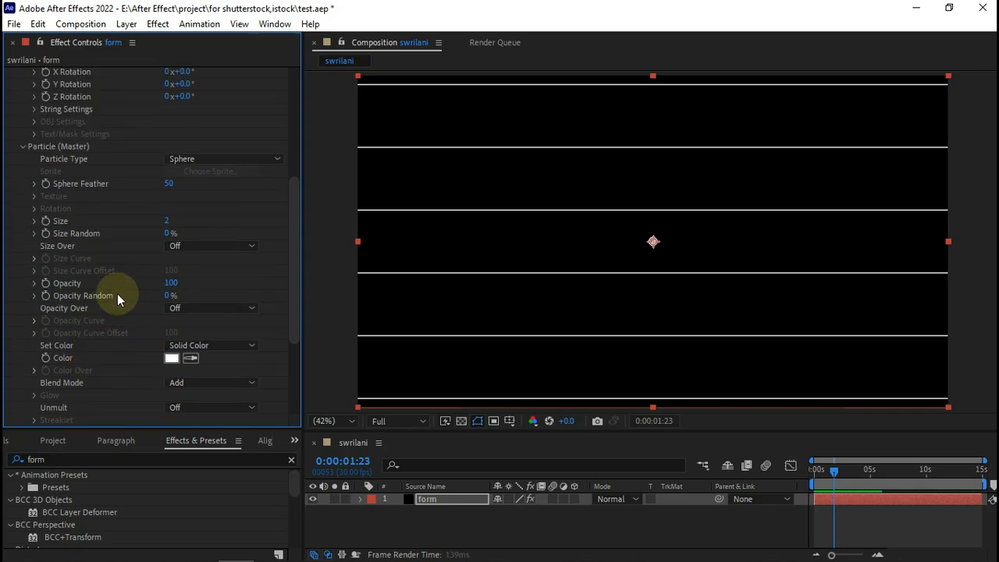
Step: Set the Form effect's Sphere Feather to 40 in the Particle settings
click(170, 186)
text(40)
key(Return)
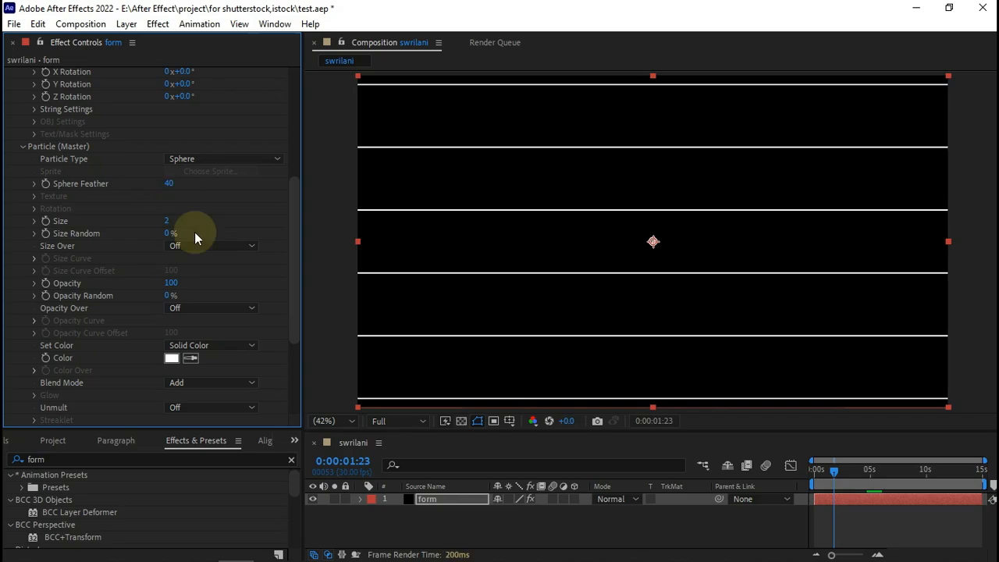
Step: Set Twist to 2 in the Form effect's Disperse and Twist settings
scroll(109, 261, down, 4)
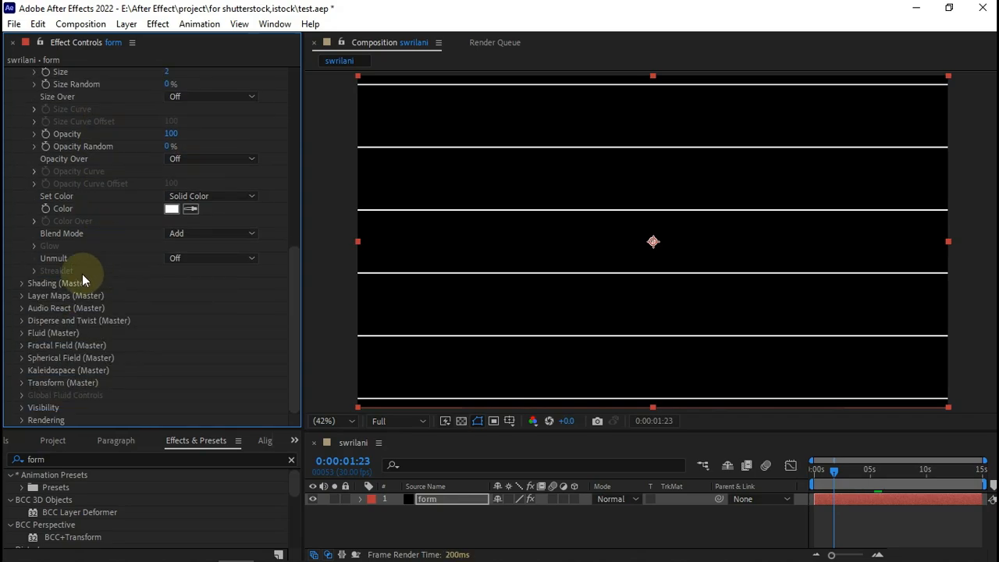
click(22, 321)
click(167, 385)
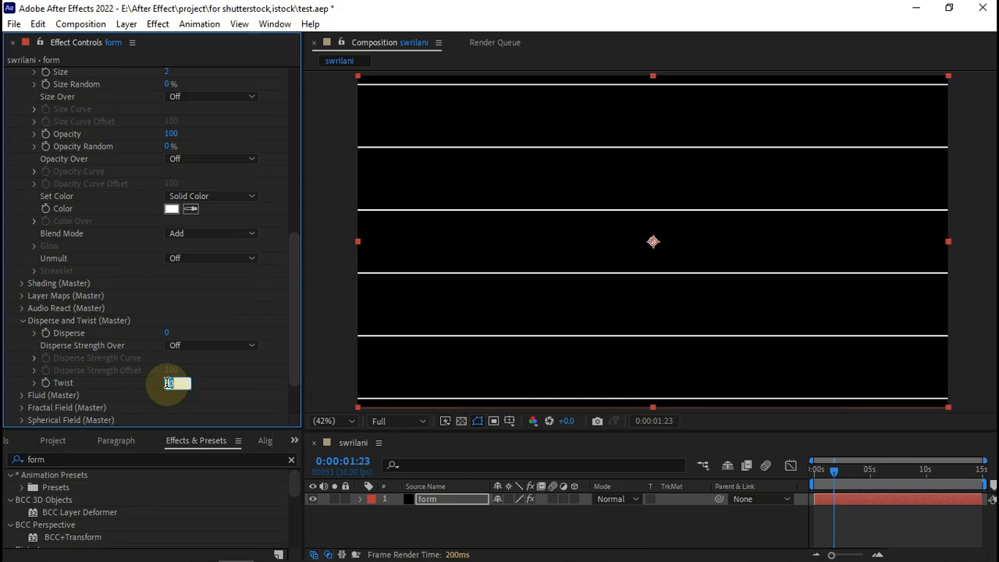
text(20)
key(Return)
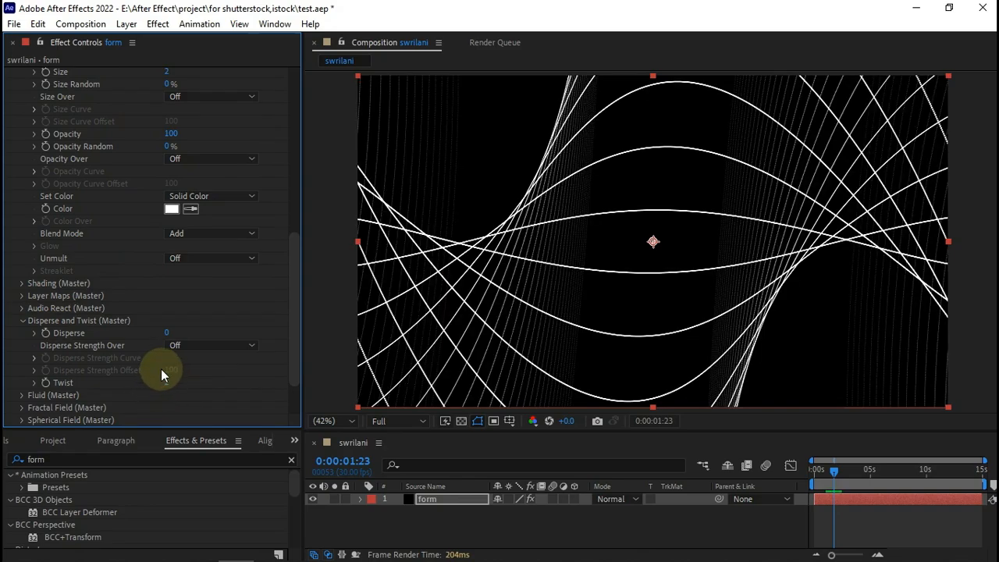
Step: In Fractal Field, change the Displacement Mode to XYZ Individual and set Y Displace to 3000 and Z Displace to 500
scroll(64, 354, down, 1)
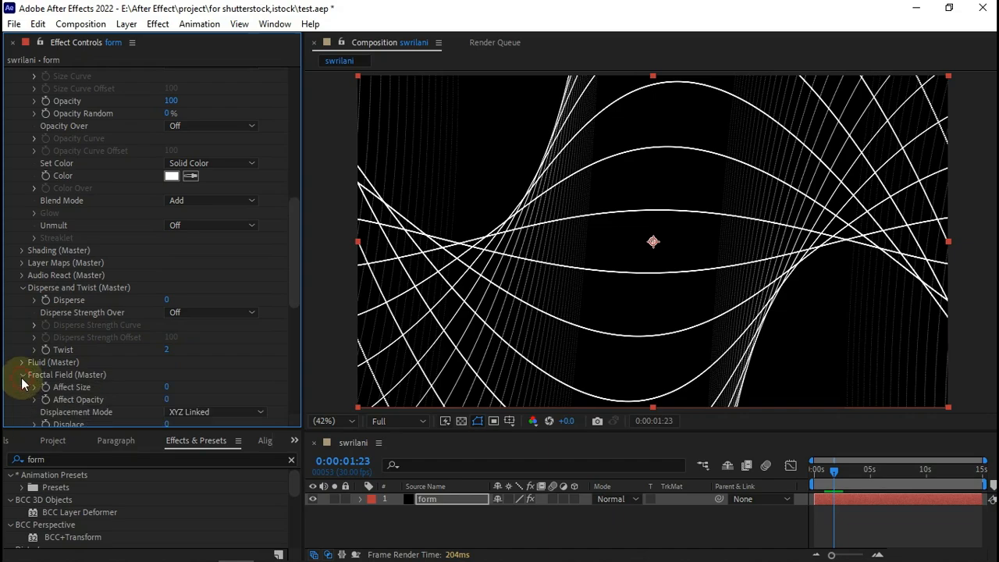
click(22, 375)
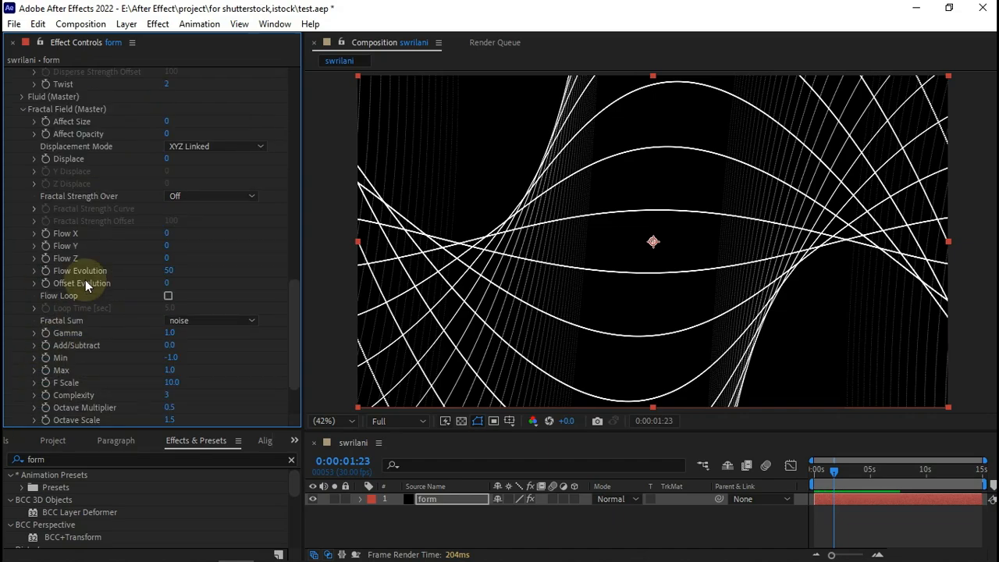
click(242, 146)
click(216, 179)
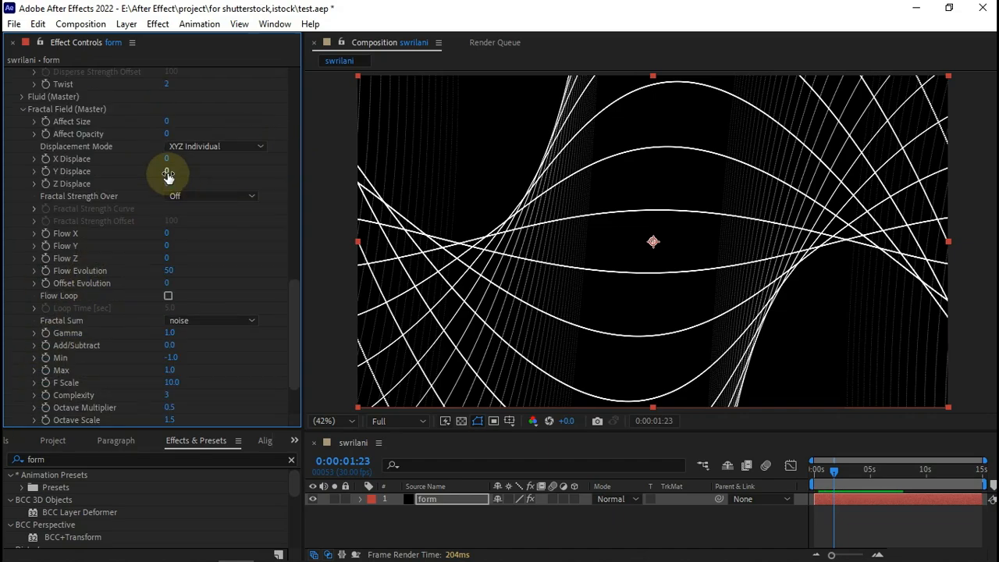
click(167, 171)
text(3000)
key(Tab)
text(500)
key(Return)
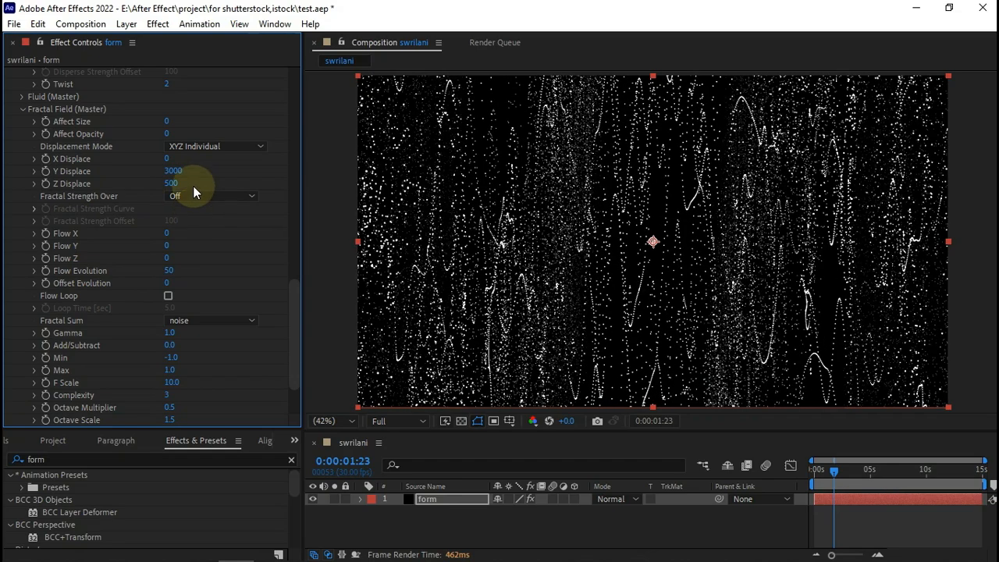
Step: Set the Fractal Field's Flow X, Flow Y, Flow Z and Flow Evolution to 5 each
scroll(193, 251, down, 1)
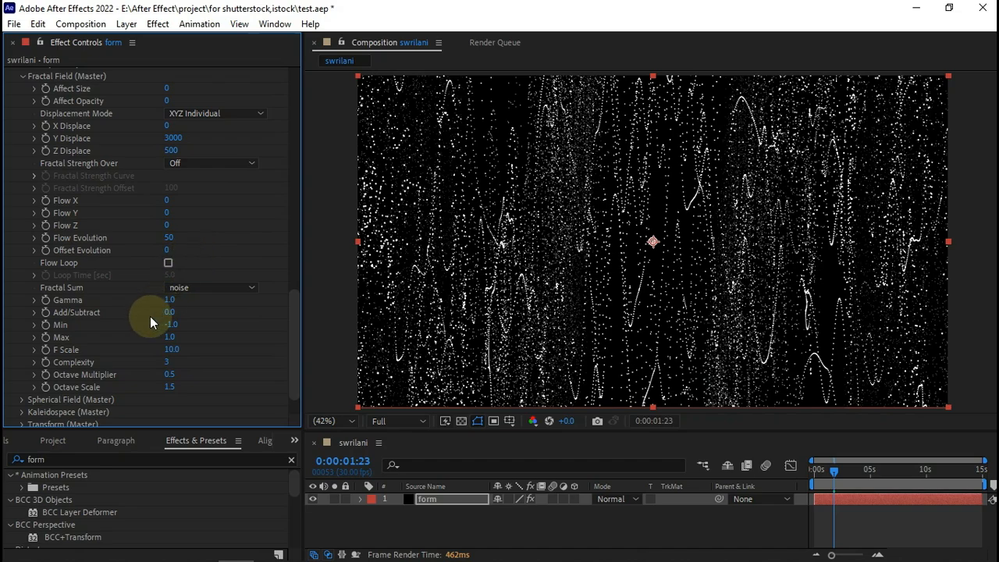
click(166, 200)
text(5)
key(Tab)
text(5)
key(Tab)
text(5)
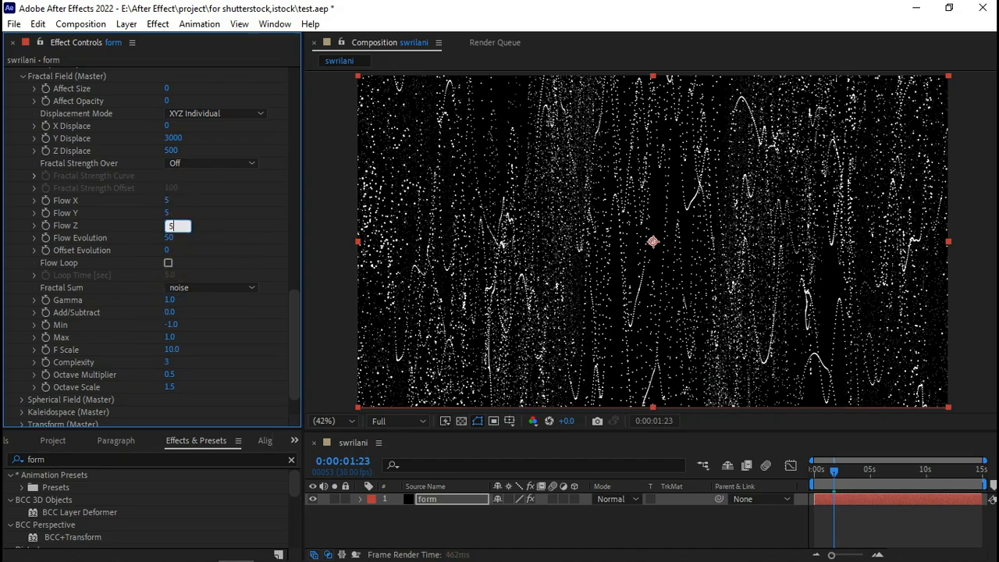
key(Return)
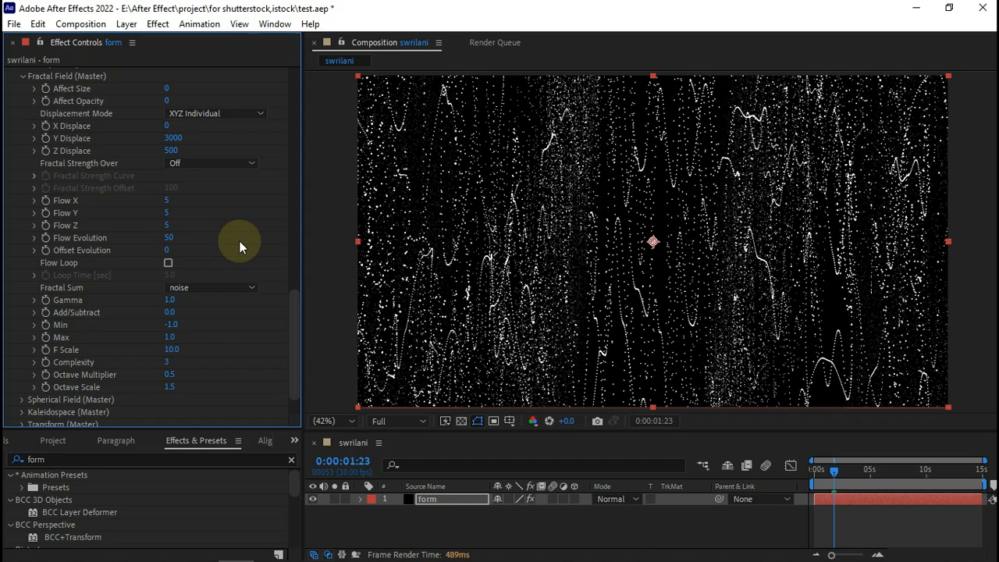
click(168, 238)
text(5)
key(Return)
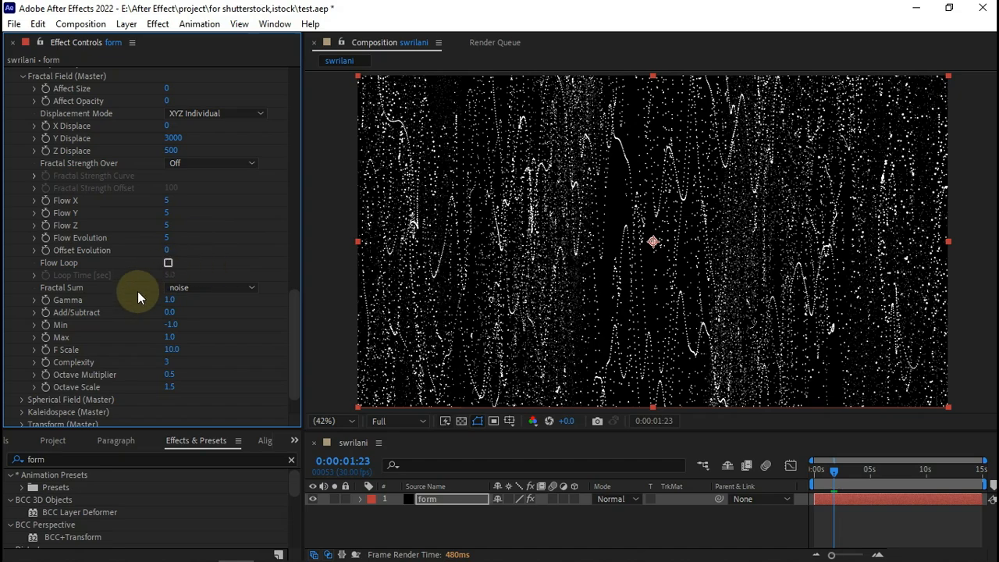
Step: Set the Fractal Field's F Scale to 3
click(167, 349)
text(3)
key(Return)
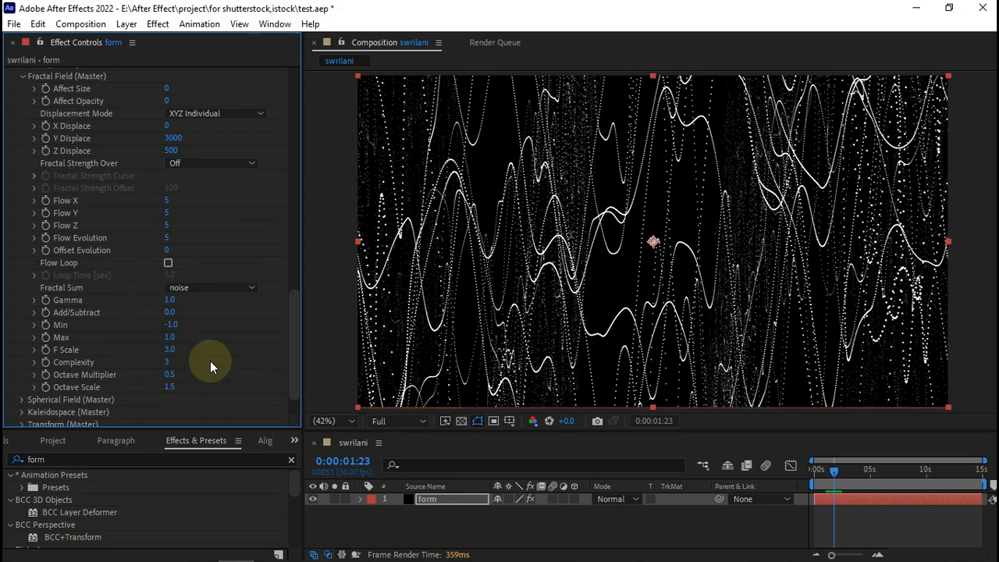
Step: Set the Fractal Field's Octave Multiplier and Octave Scale to 0 and save the project
click(171, 375)
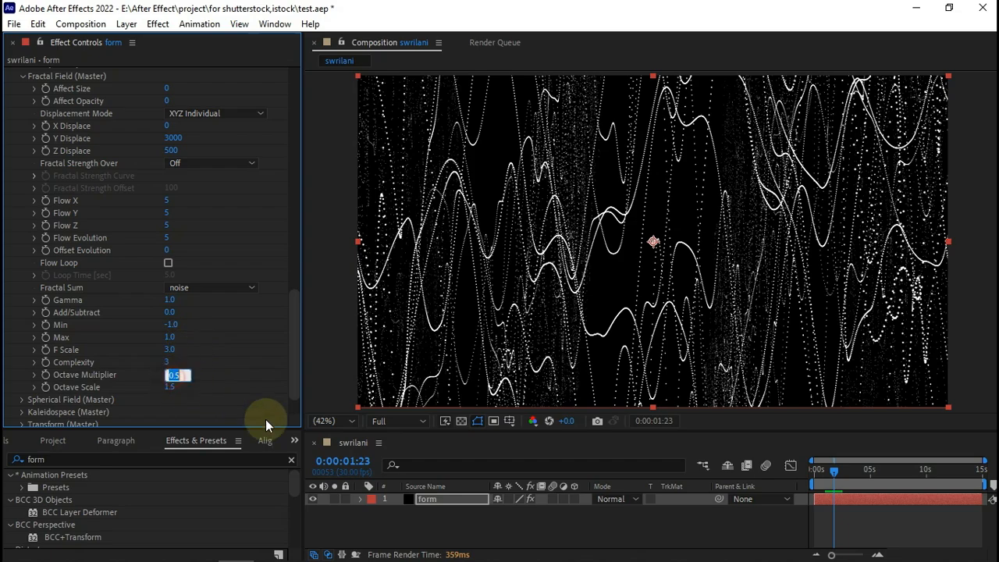
text(0)
key(Tab)
text(0)
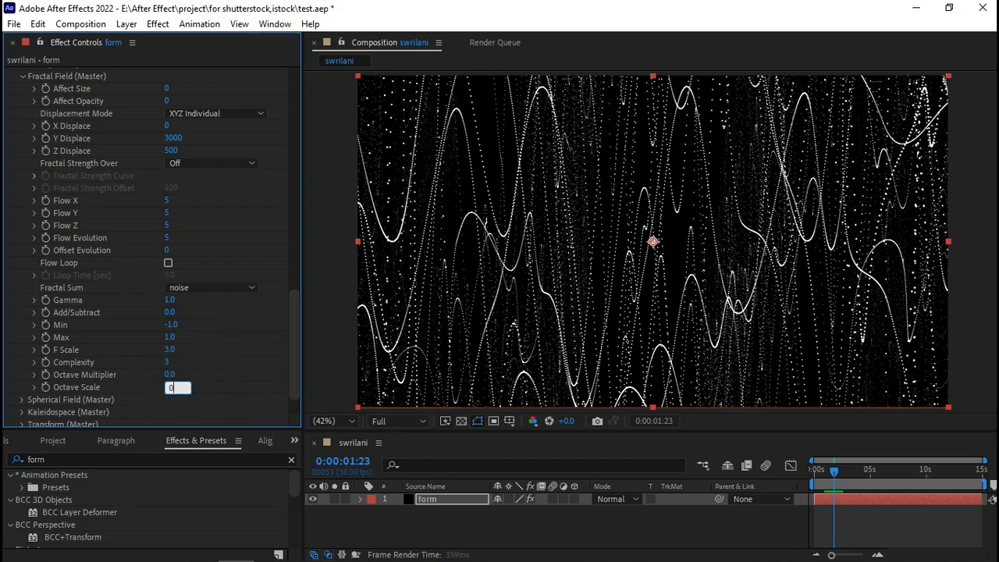
key(Return)
key(ctrl+s)
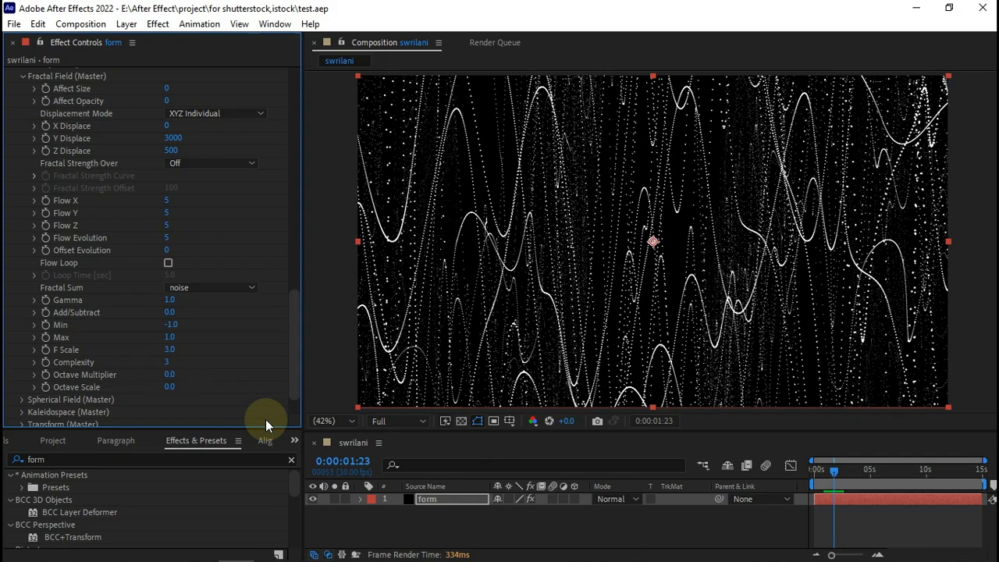
Step: Search the effects for "glow" and apply the Glow effect to the form layer
click(440, 497)
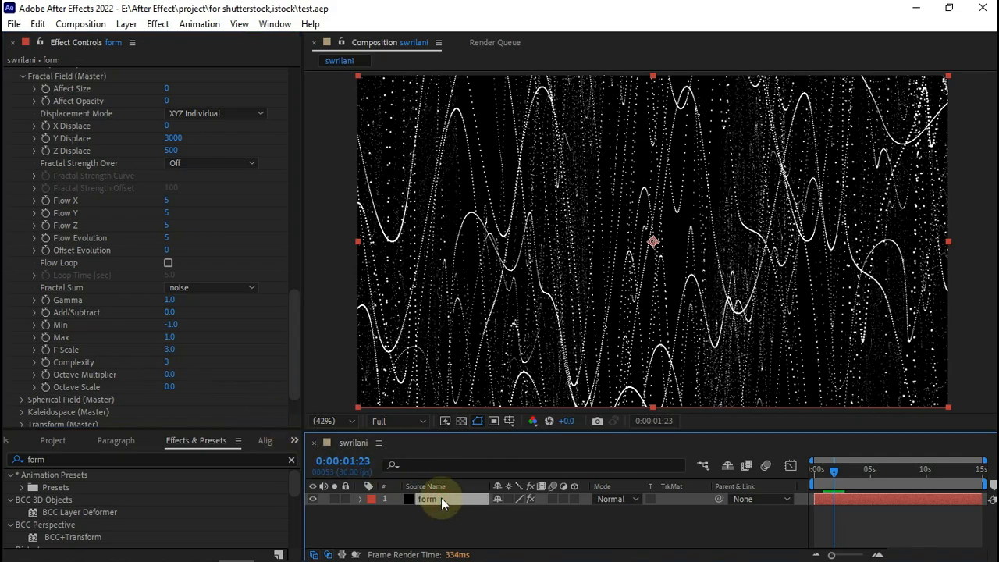
key(ctrl+space)
text(glow)
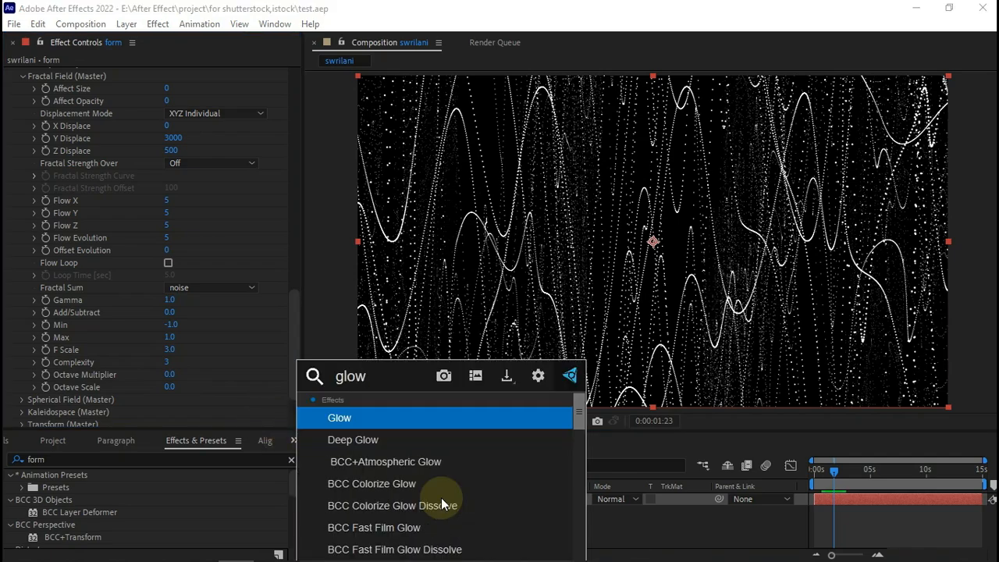
key(Return)
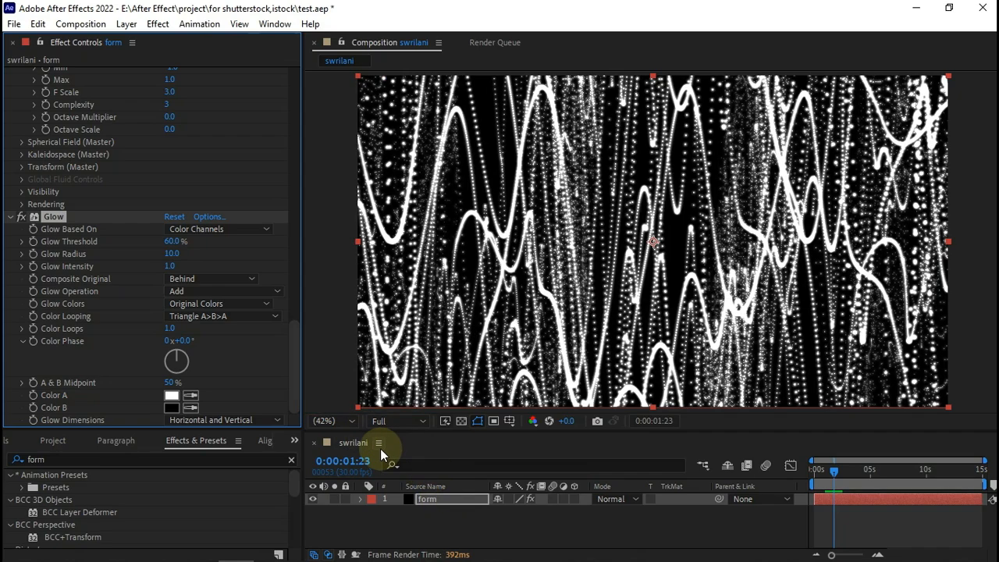
Step: Set the Glow effect's Threshold to 75%, Radius to 55 and Intensity to 0.2
key(slash)
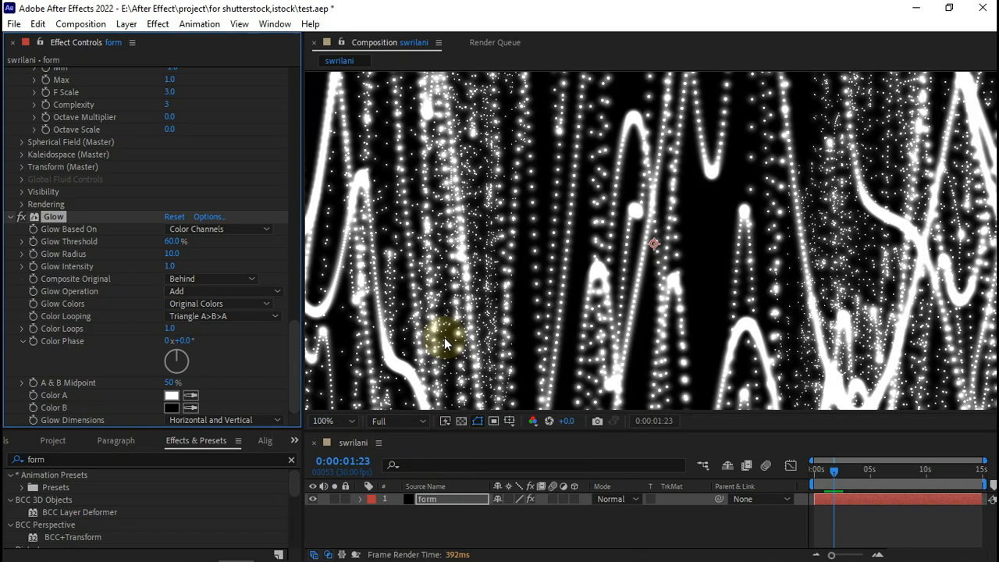
key(comma)
key(comma)
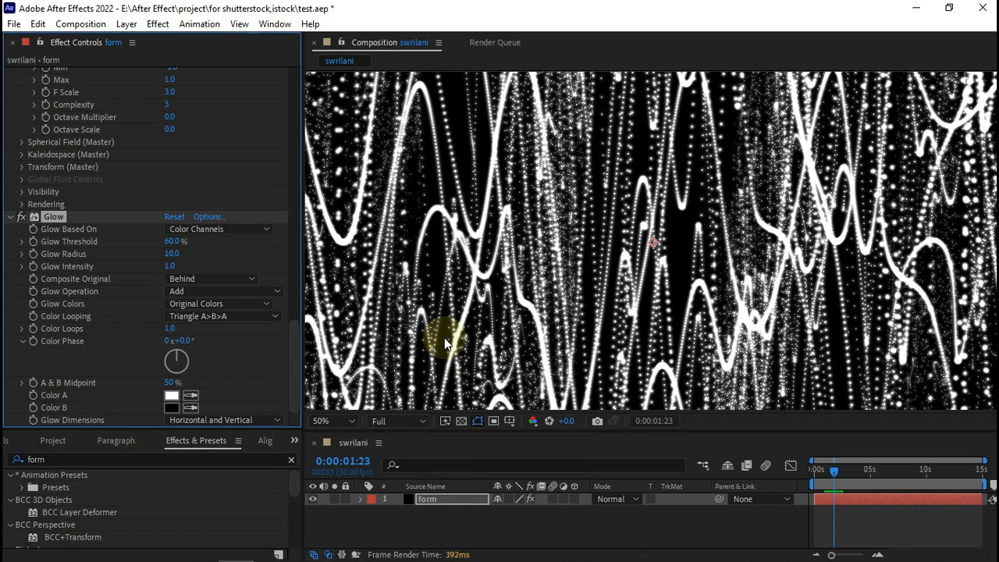
click(169, 244)
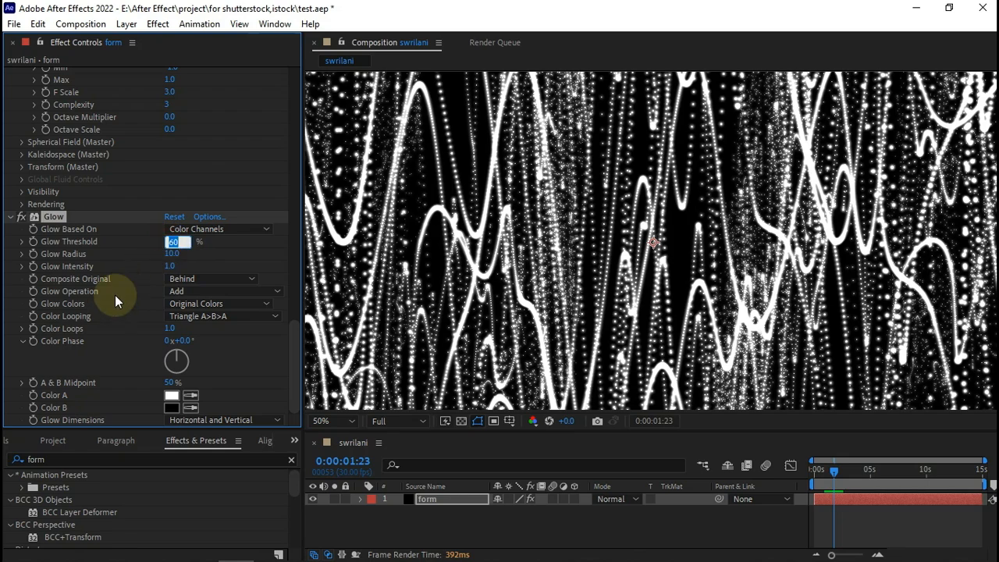
text(75)
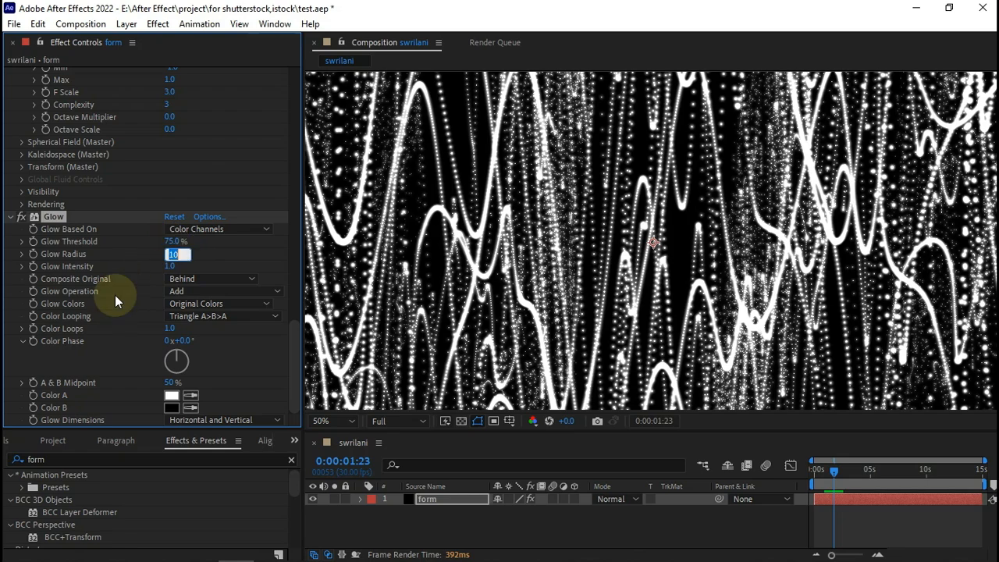
key(Tab)
text(55)
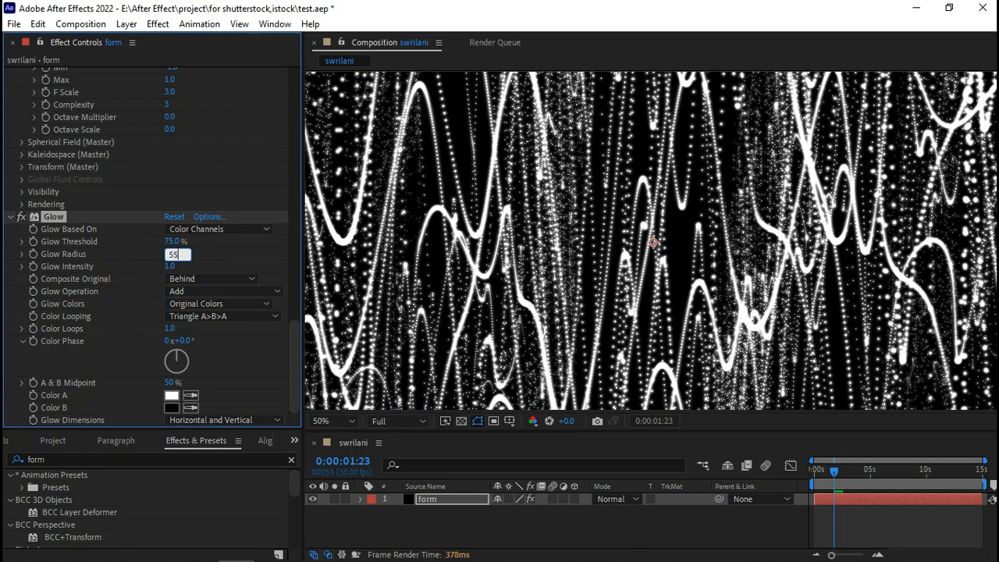
key(Tab)
text(0.2)
key(Return)
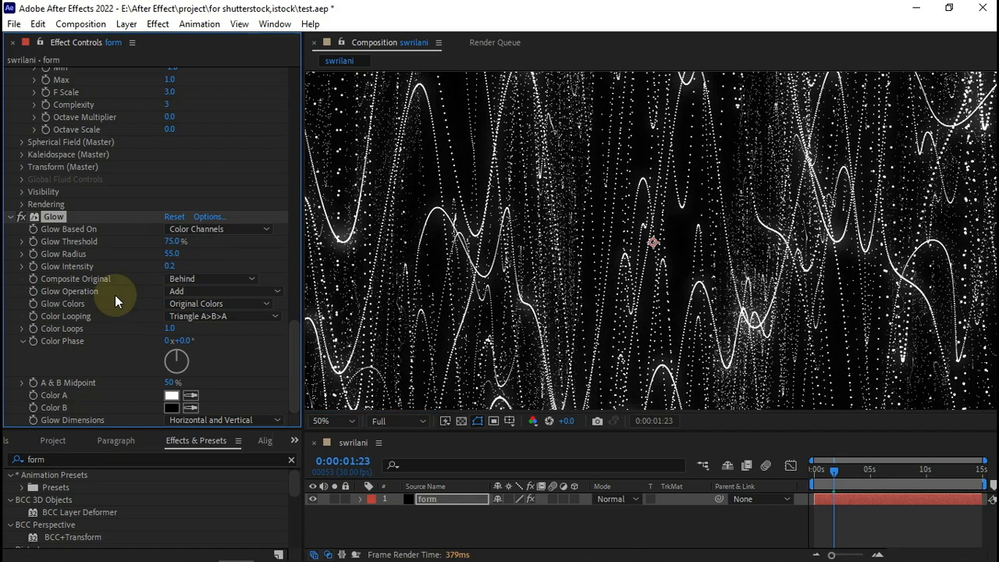
Step: Add a Two-Node Camera with the 35mm preset to the composition and save the project
right_click(423, 522)
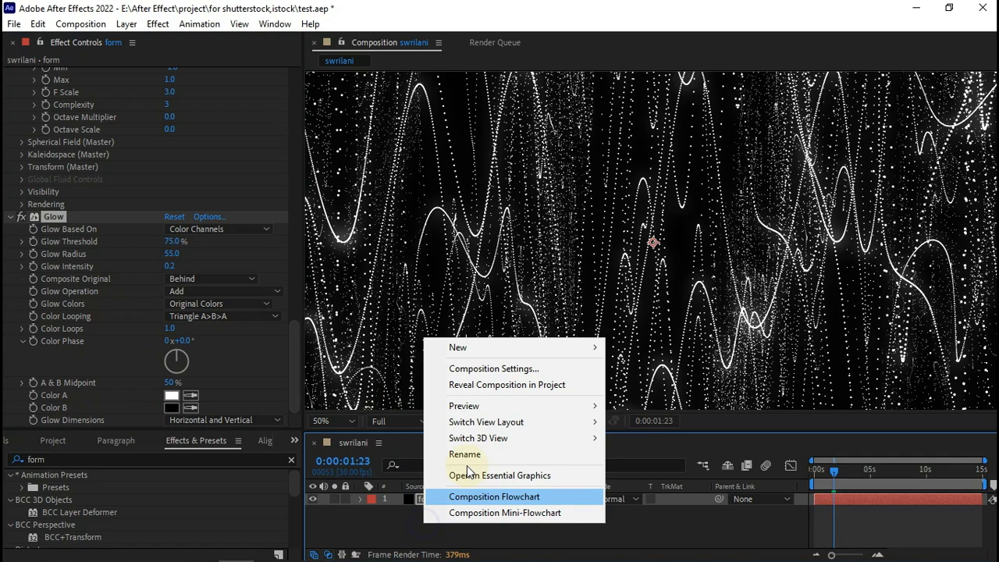
mouse_move(478, 346)
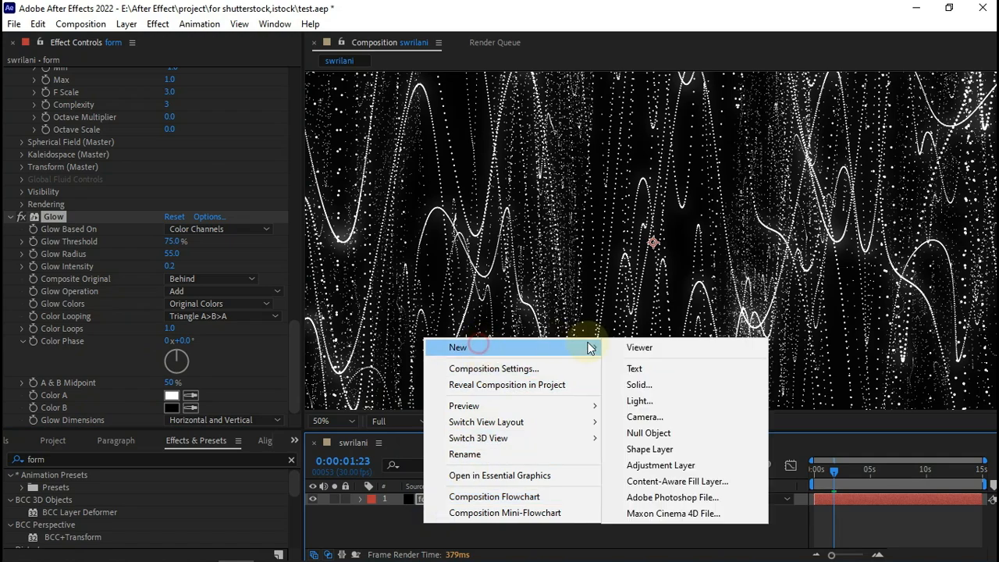
click(654, 423)
click(432, 190)
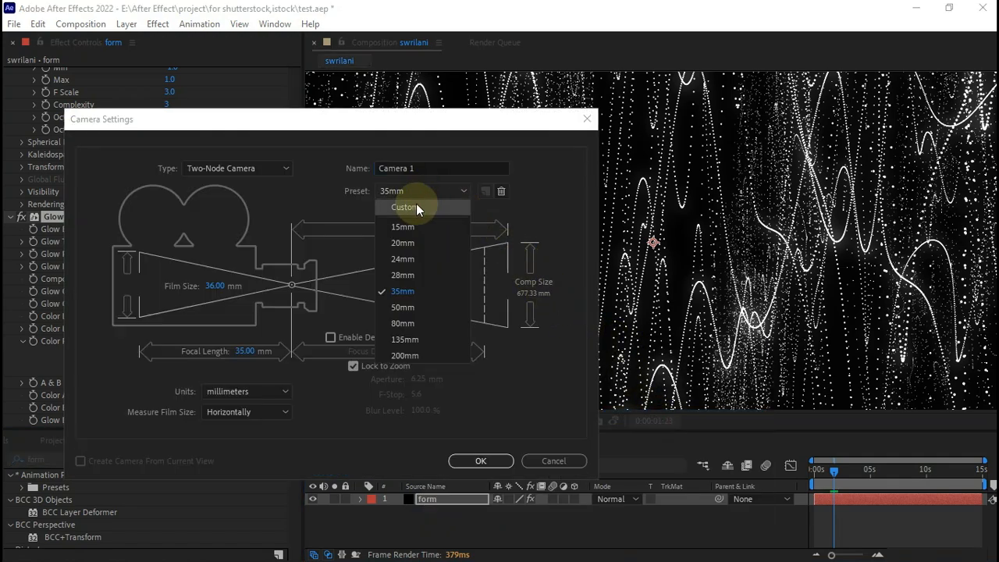
click(413, 291)
click(463, 459)
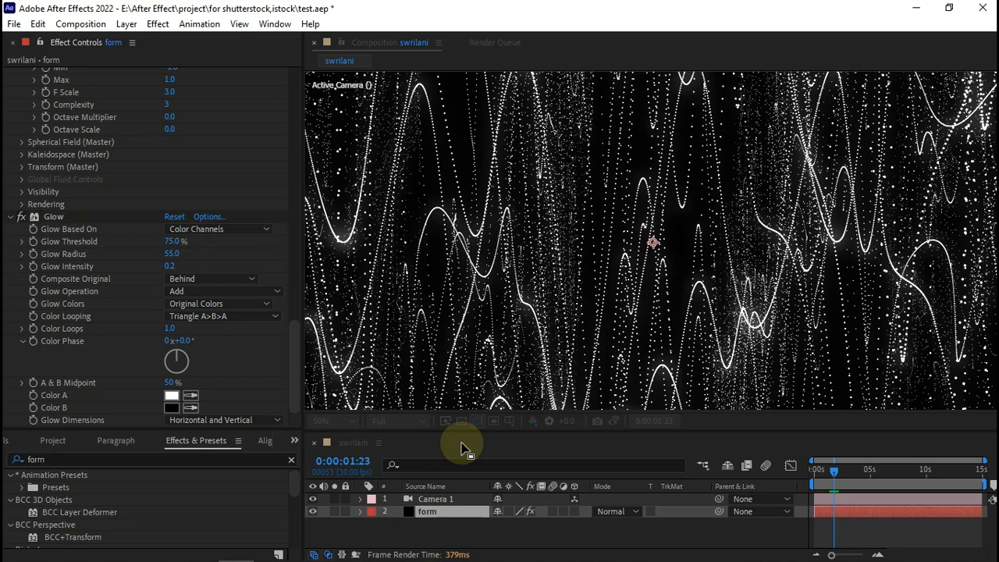
key(ctrl+s)
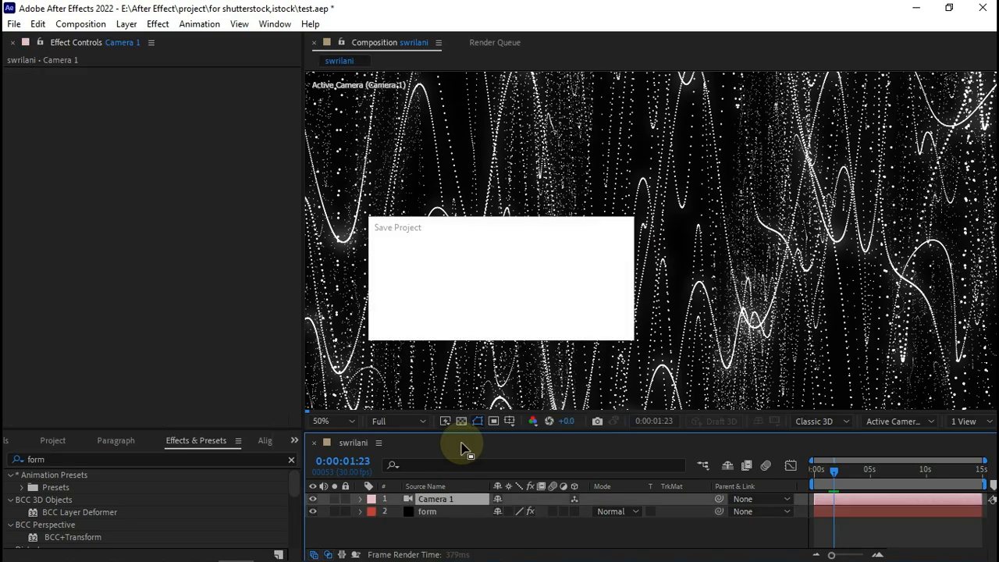
Step: Fit the composition in the viewer, set Camera 1's Aperture to 100 pixels and switch its Depth of Field on
click(322, 421)
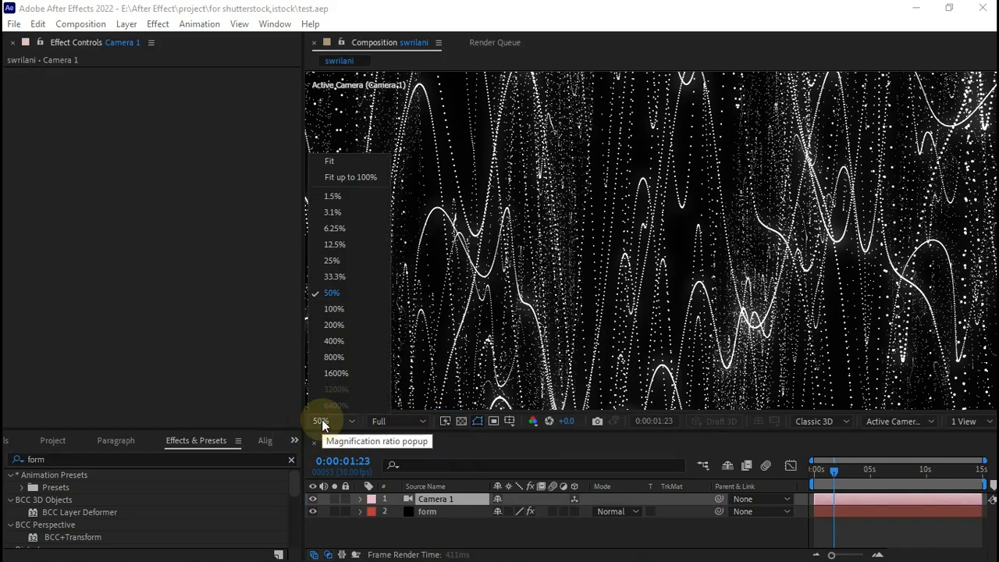
click(341, 165)
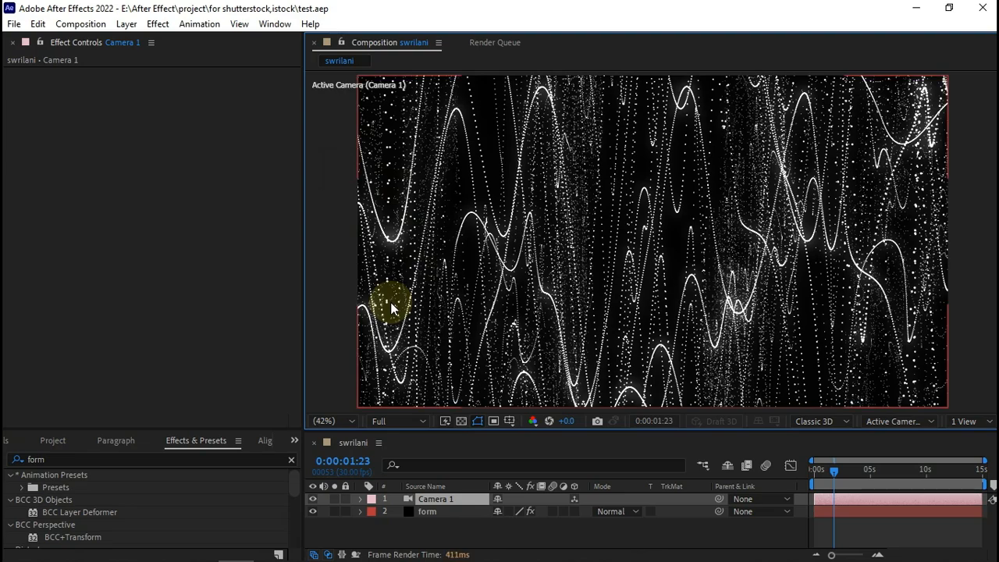
click(361, 498)
click(373, 525)
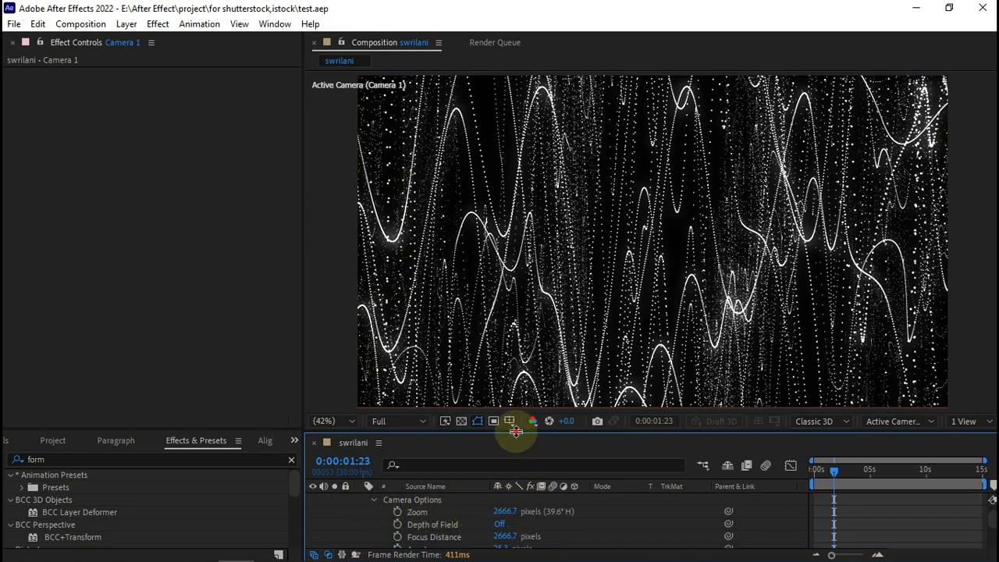
drag(515, 432, 513, 406)
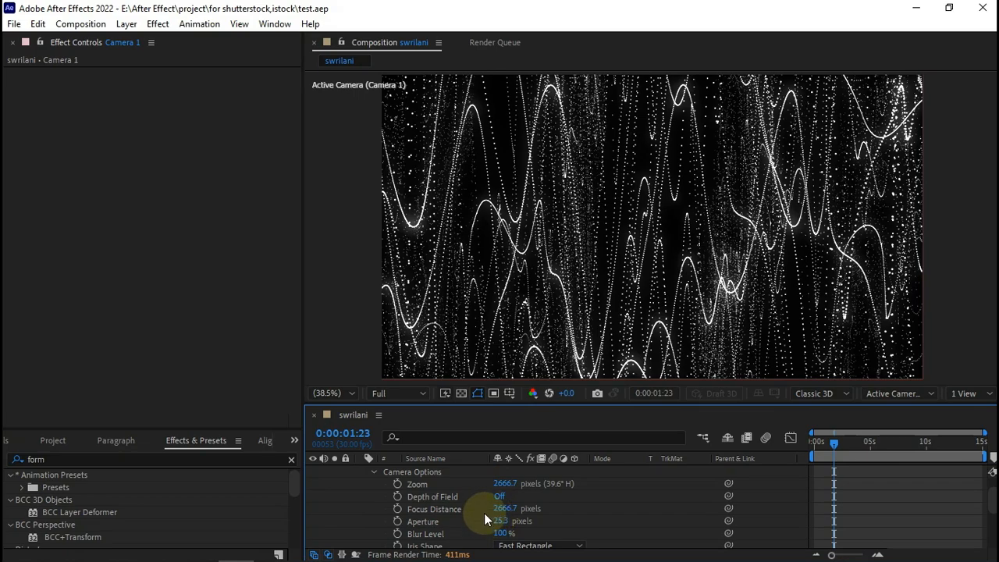
click(504, 521)
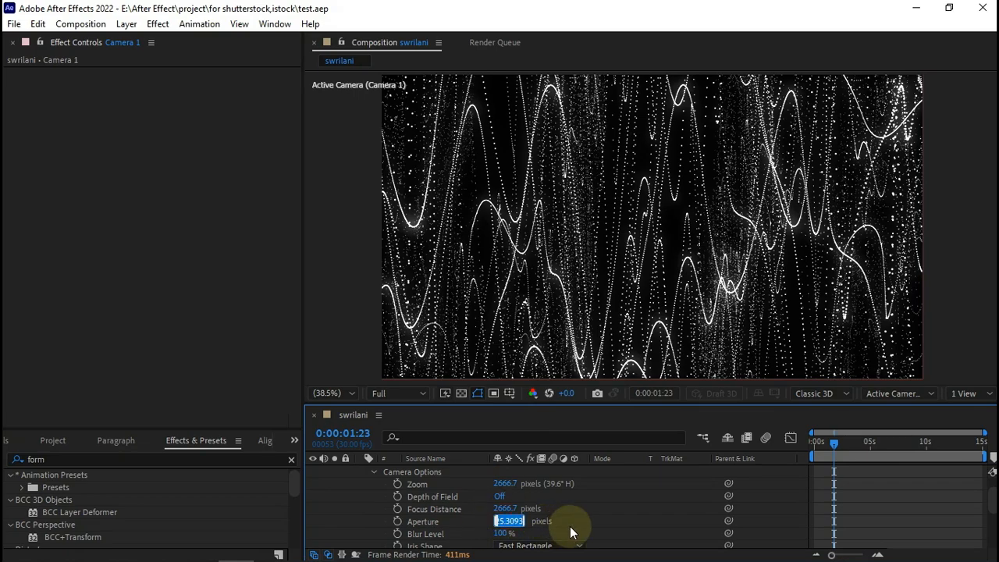
text(100)
key(Return)
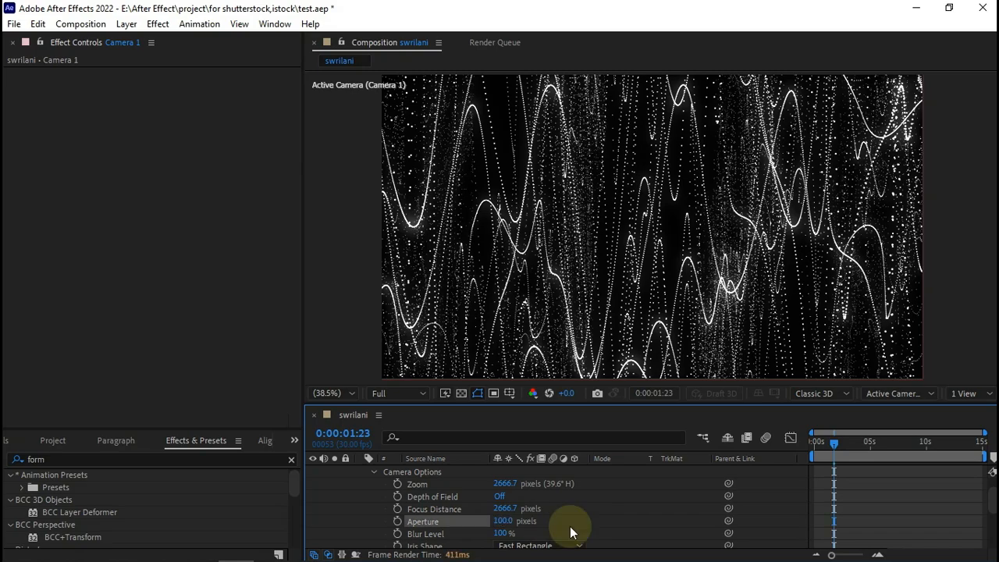
click(497, 496)
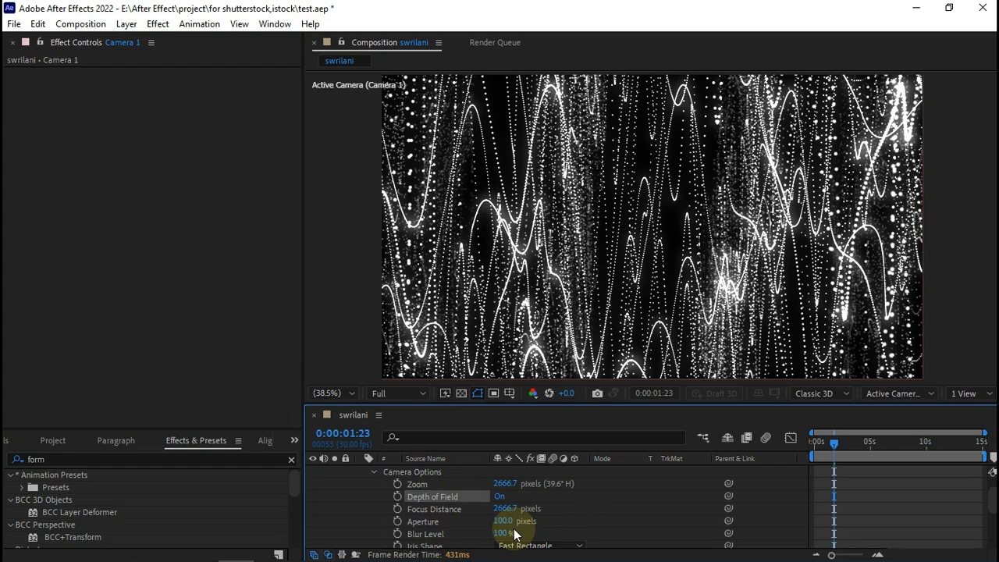
Step: Try Blur Level values of 580% and 500% in Camera 1's Camera Options
click(505, 534)
text(58)
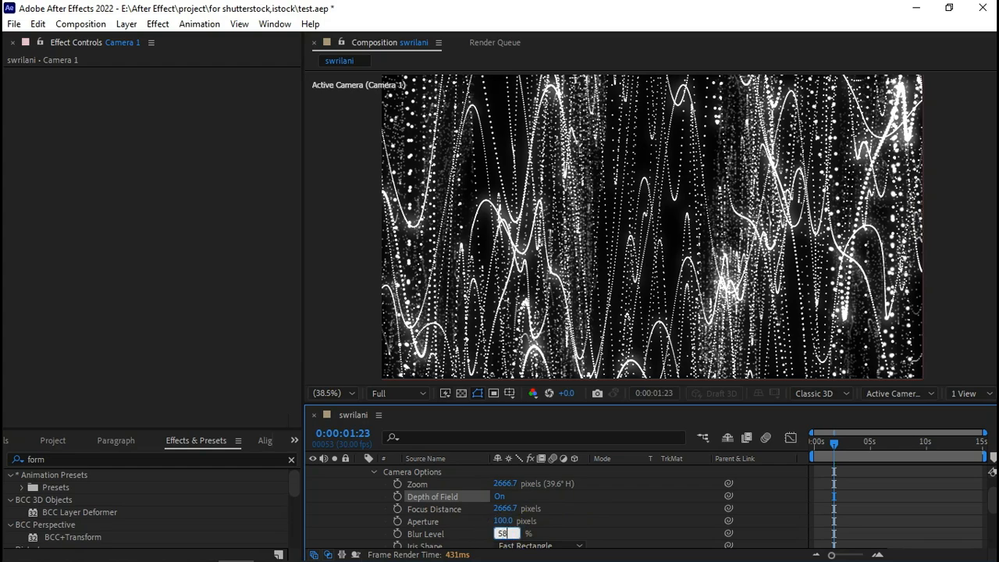
text(0)
key(Return)
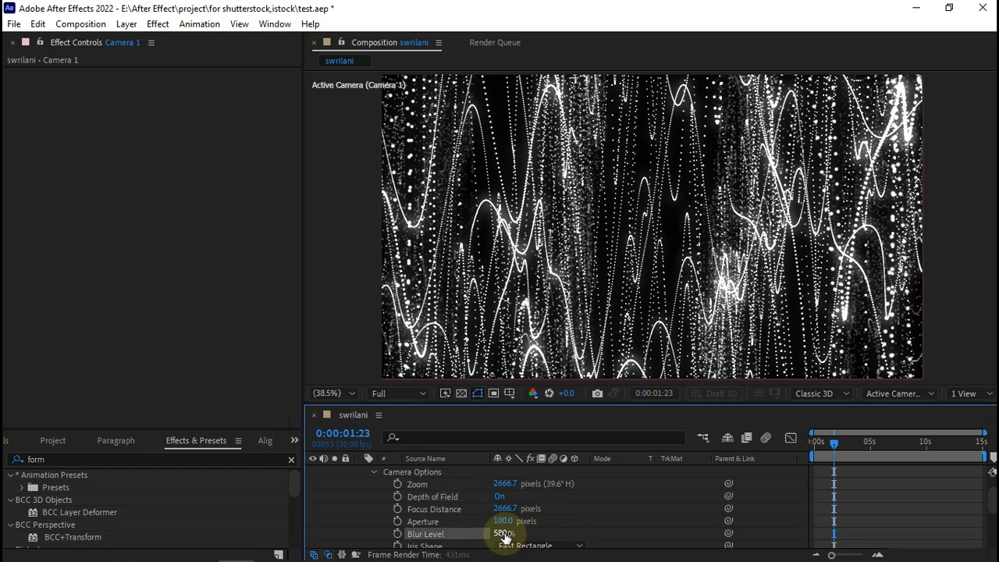
click(504, 534)
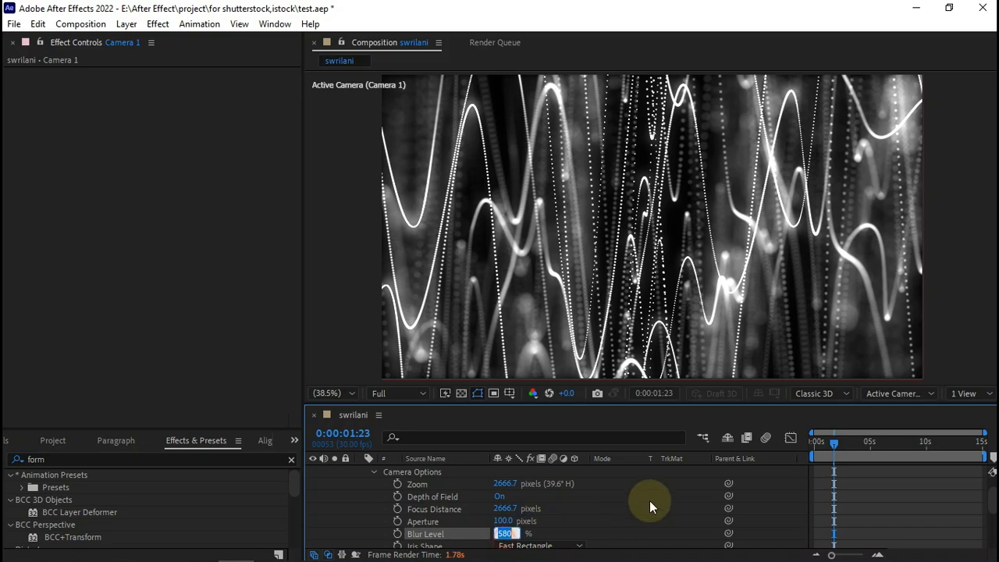
text(500)
key(Return)
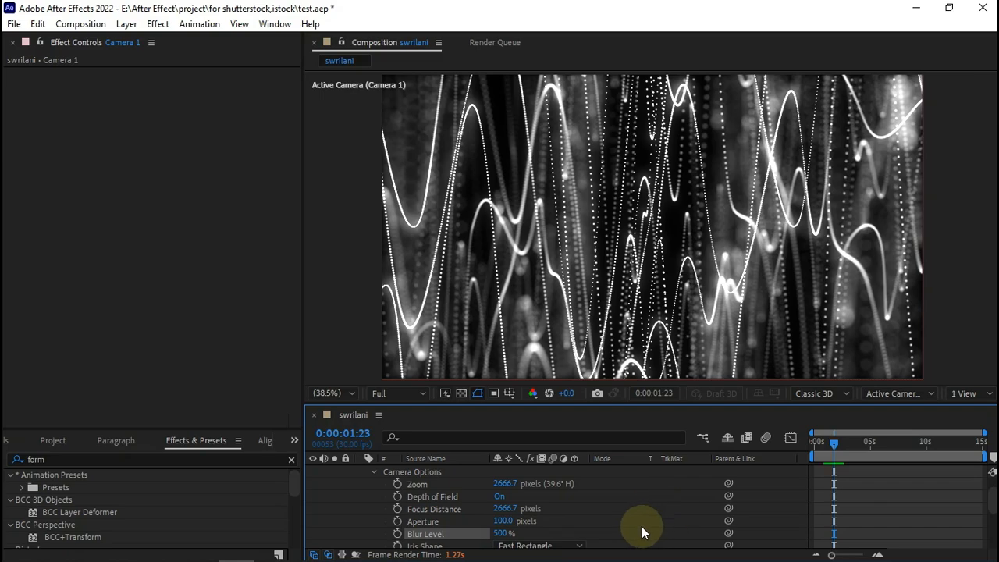
Step: Set Camera 1's Blur Level to 450% and Aperture to 110 pixels, and collapse the camera layer
click(503, 533)
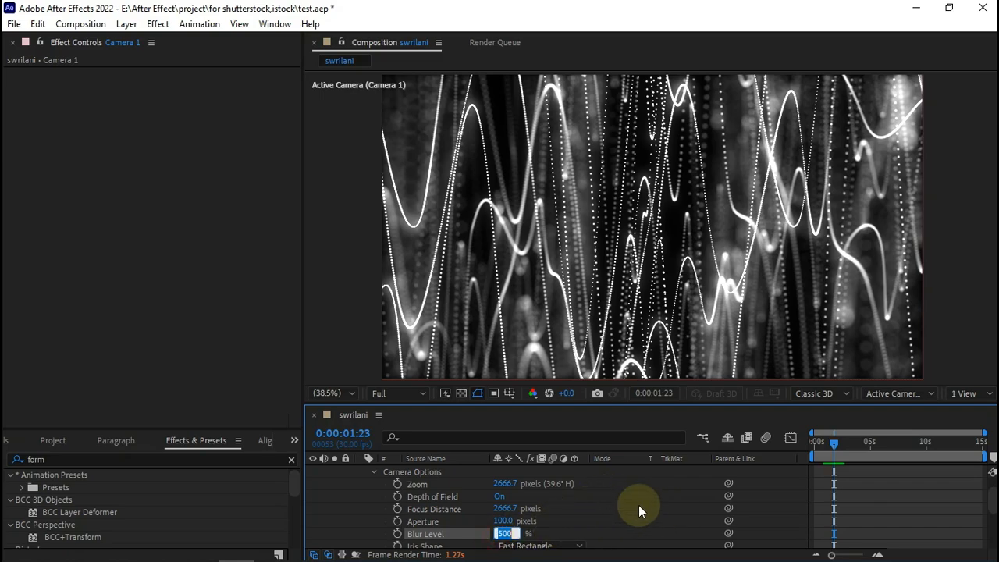
text(450)
key(Return)
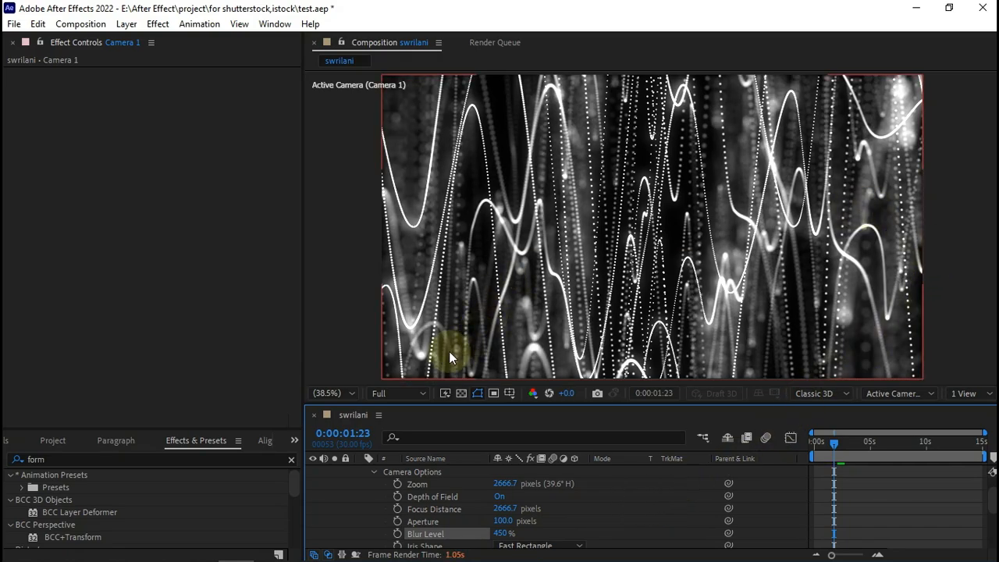
click(504, 523)
text(110)
key(Return)
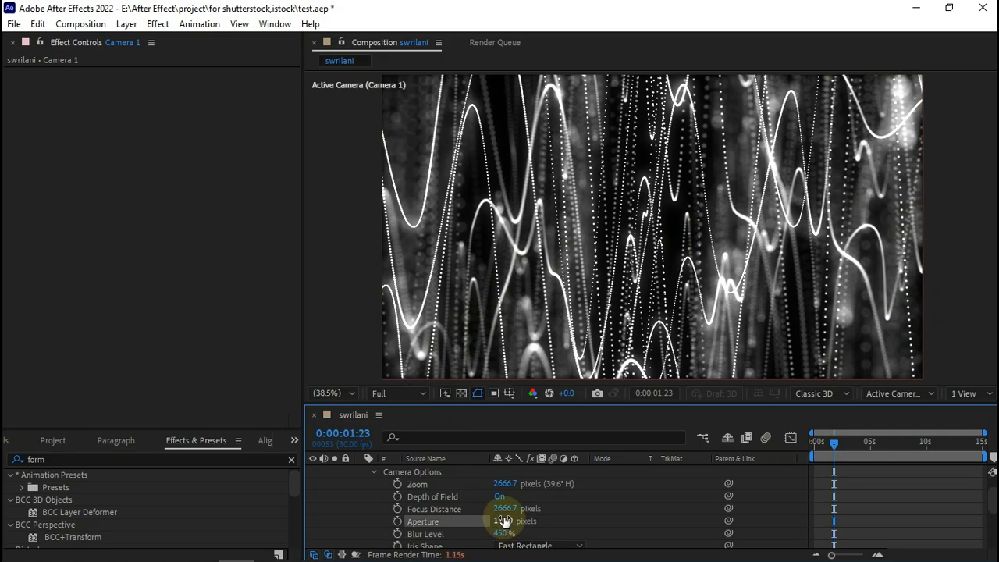
scroll(406, 502, up, 1)
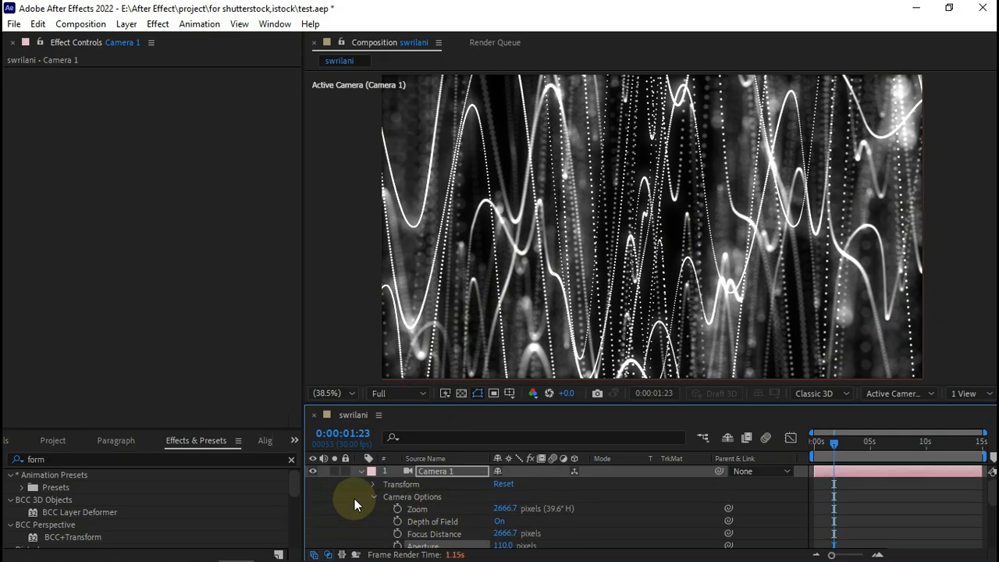
click(361, 473)
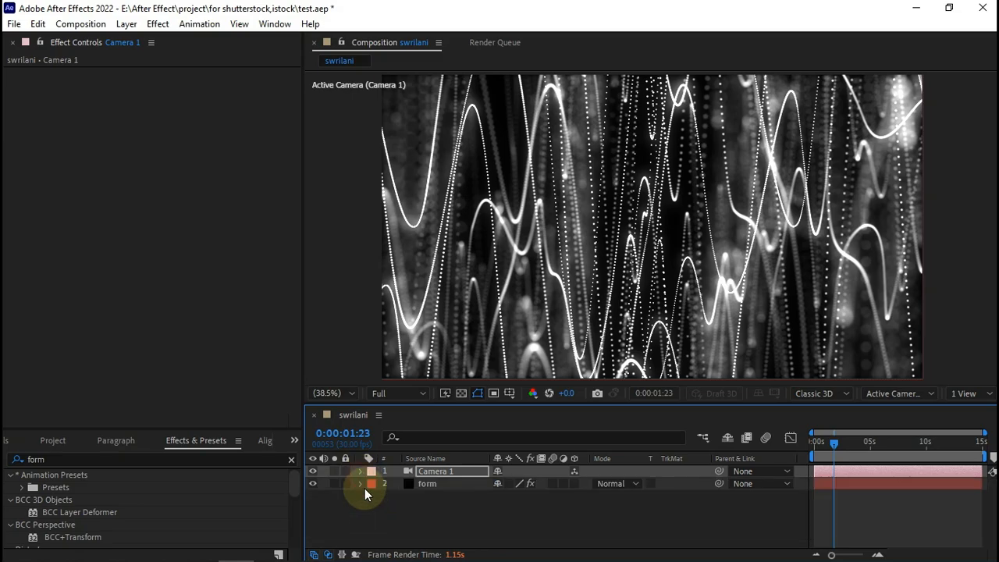
Step: Set the Glow Radius of the form layer's Glow effect to 90
click(468, 485)
scroll(110, 278, down, 5)
scroll(131, 299, down, 15)
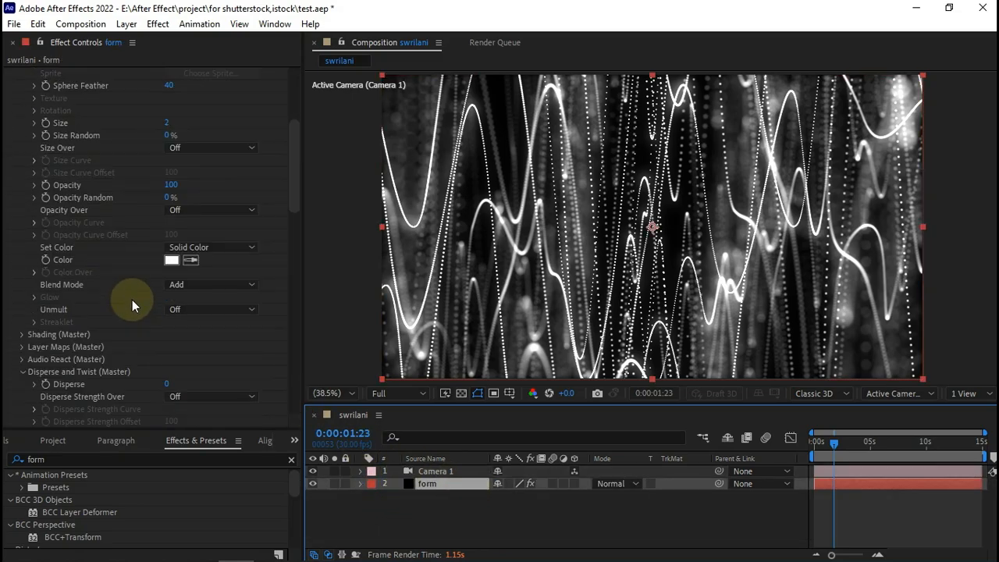
click(167, 253)
text(90)
key(Return)
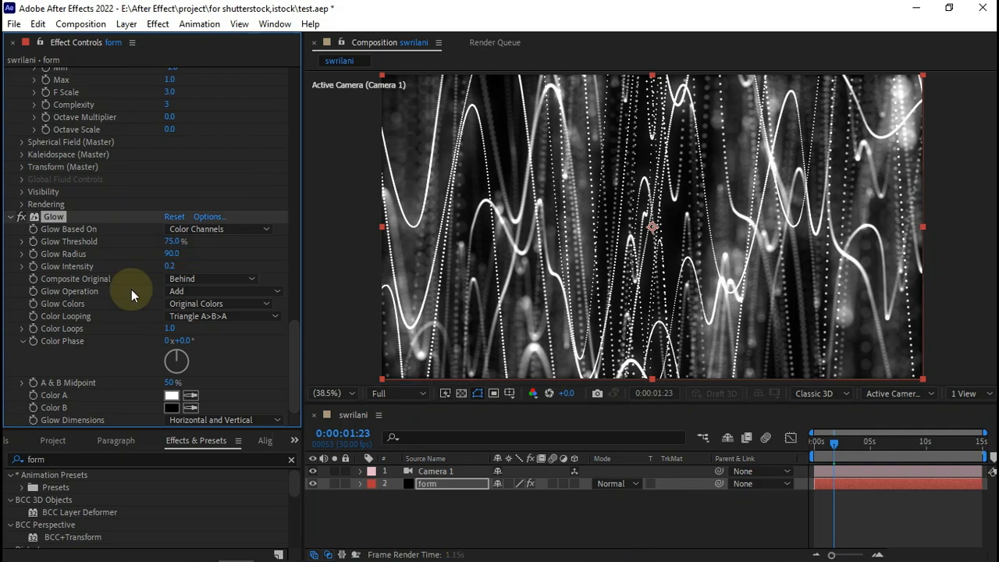
Step: Change the Form particles' Set Color option to Over X and check the result at 0:00:10:13
scroll(216, 252, up, 10)
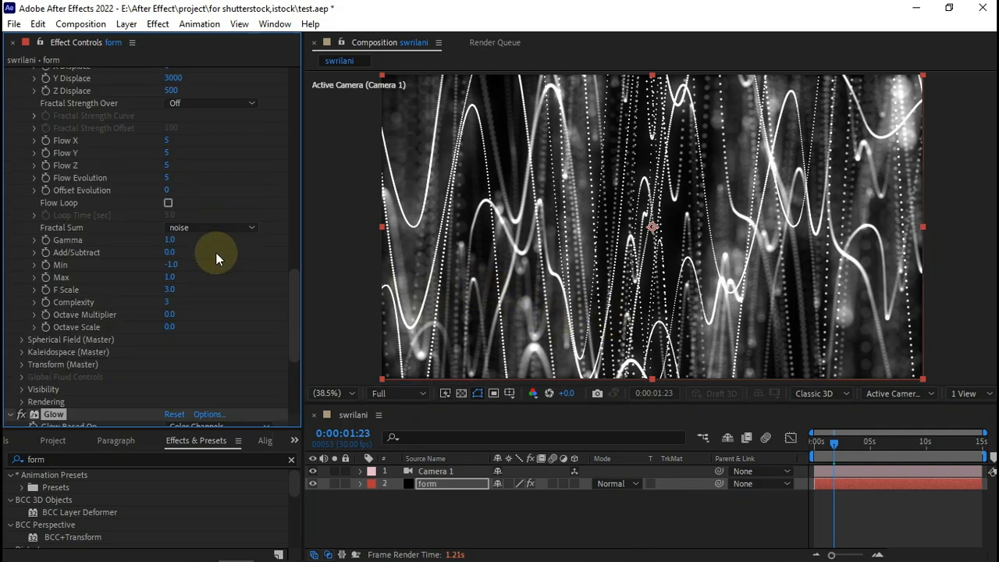
click(201, 167)
click(209, 193)
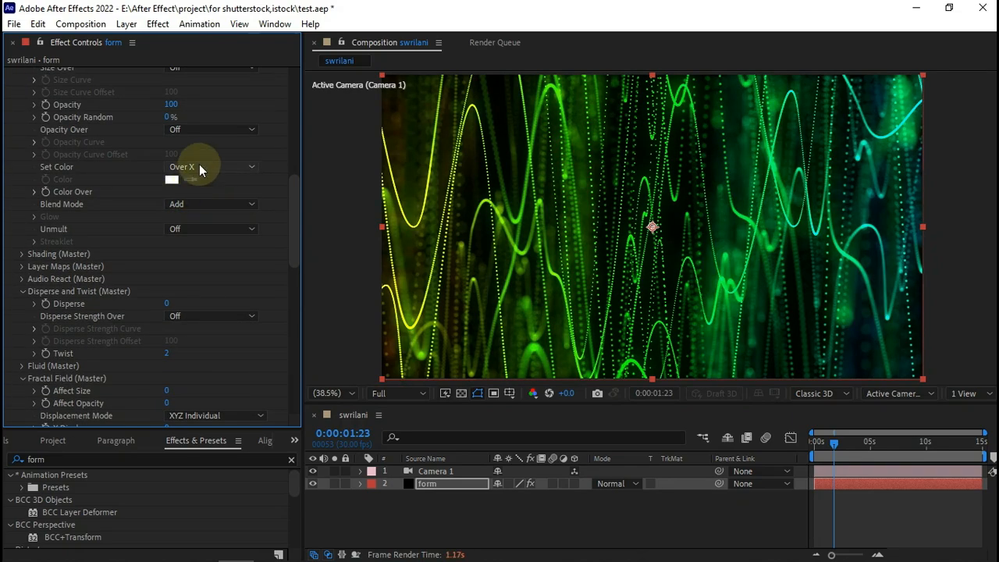
click(931, 446)
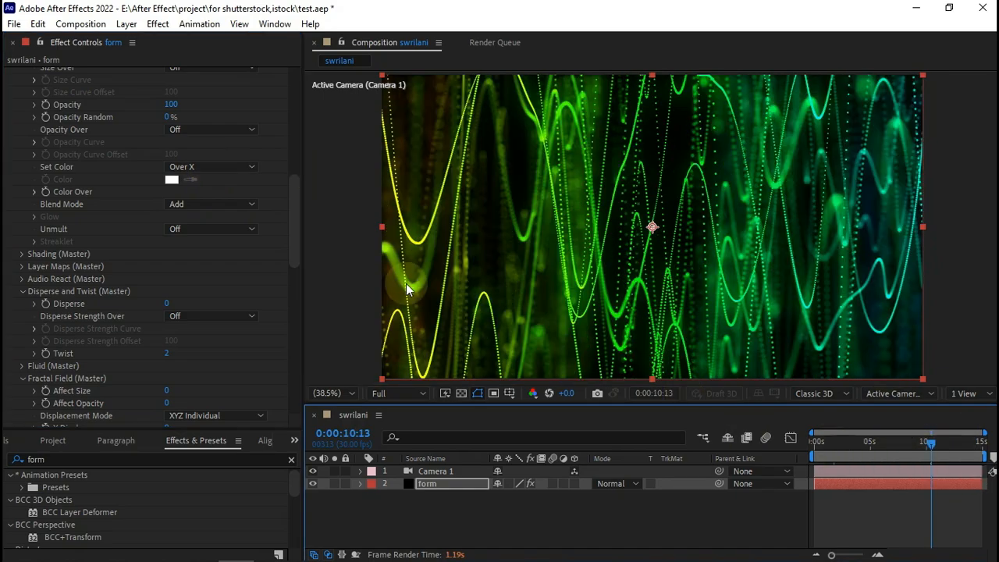
Step: Apply the yellow-red-pink-purple gradient preset to Color Over and check the strings at 0:00:03:10 and 0:00:13:03
click(35, 192)
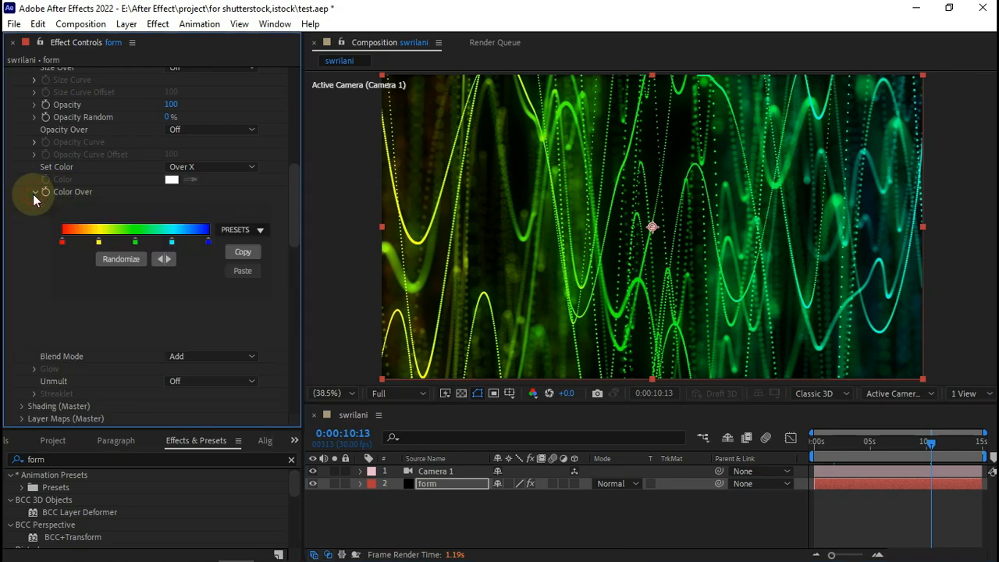
click(261, 230)
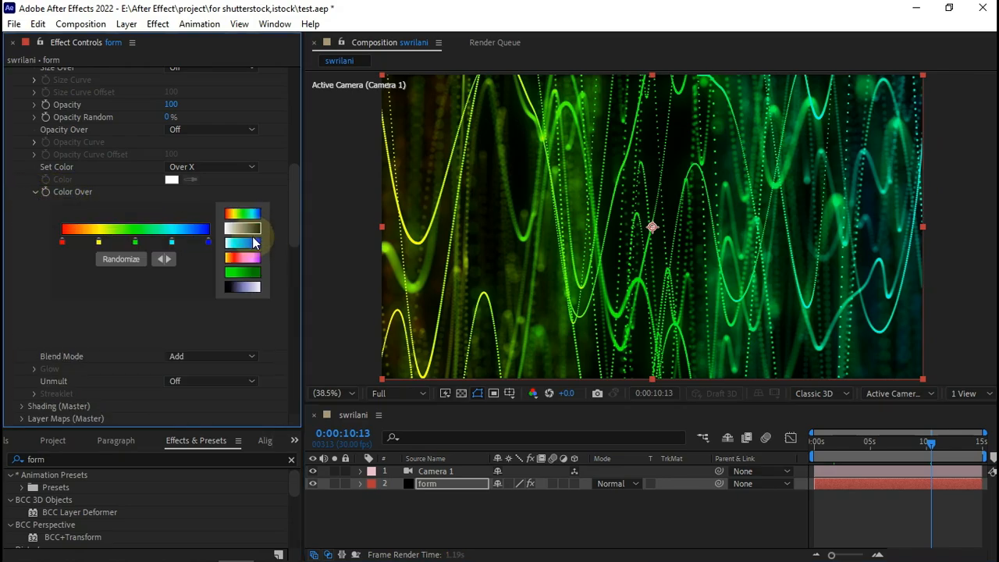
click(251, 258)
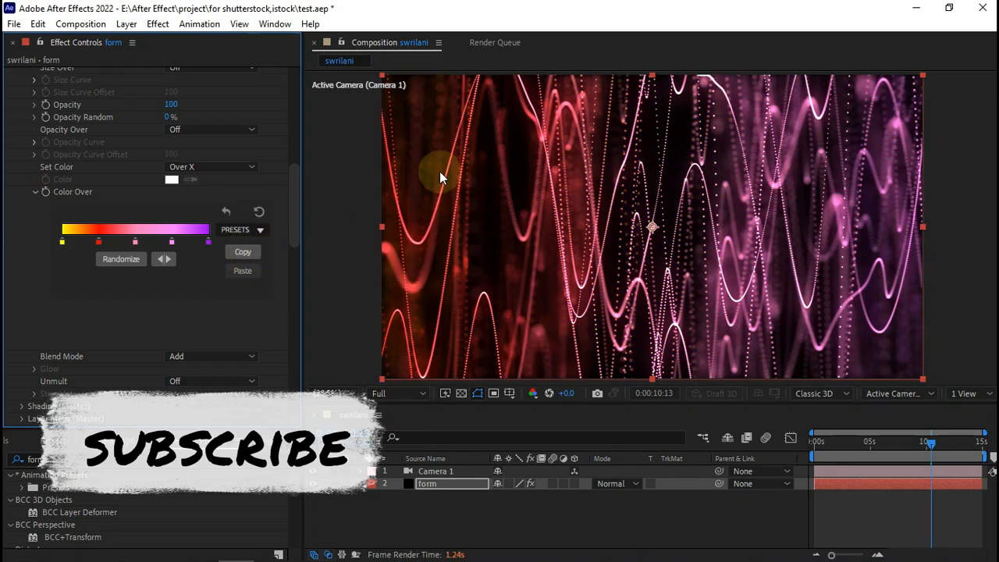
click(851, 443)
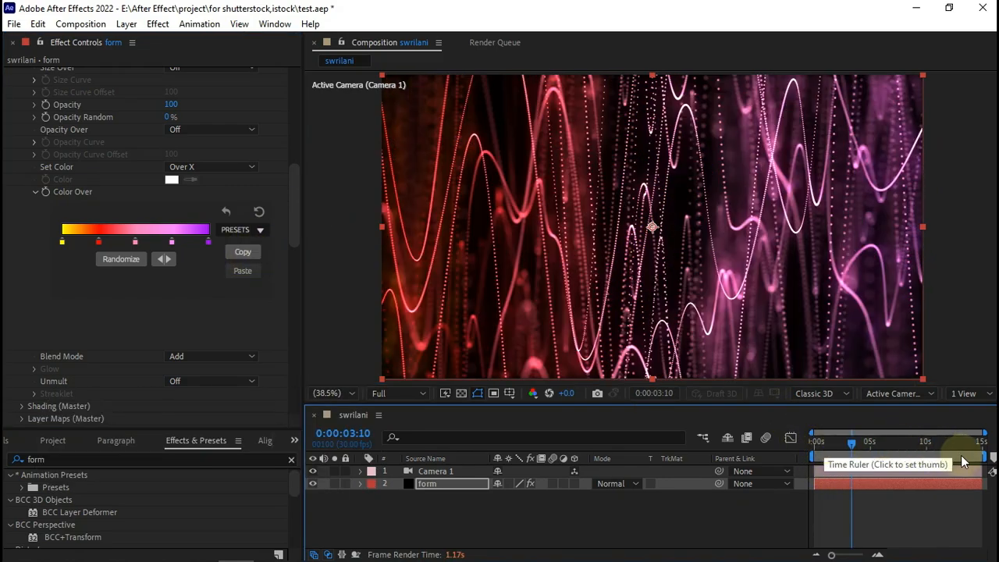
click(960, 451)
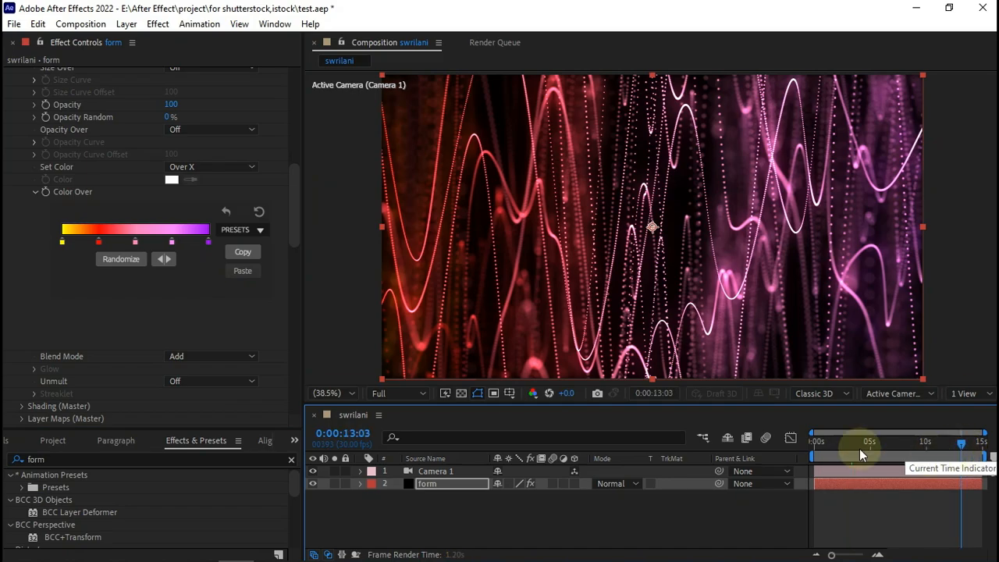
scroll(638, 248, up, 3)
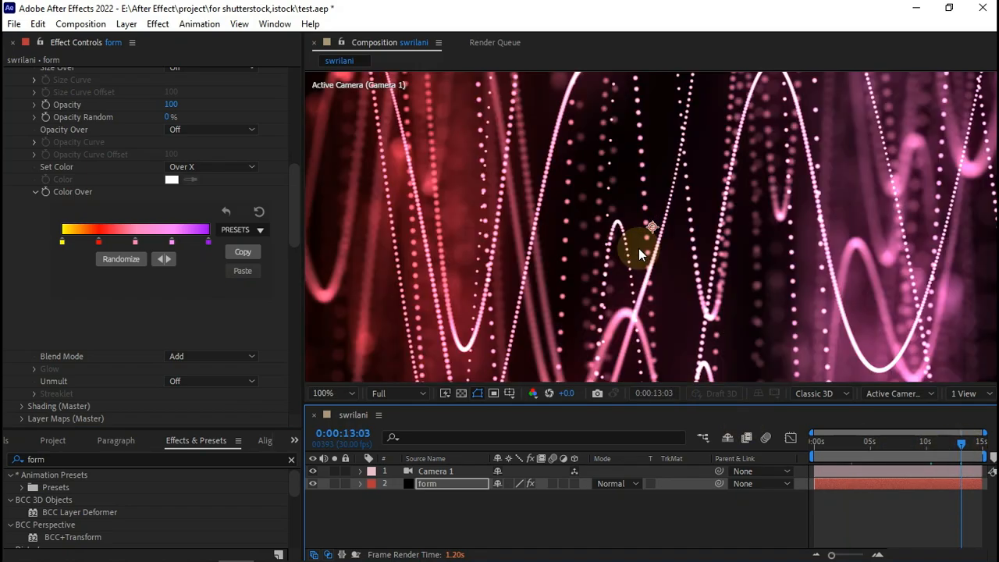